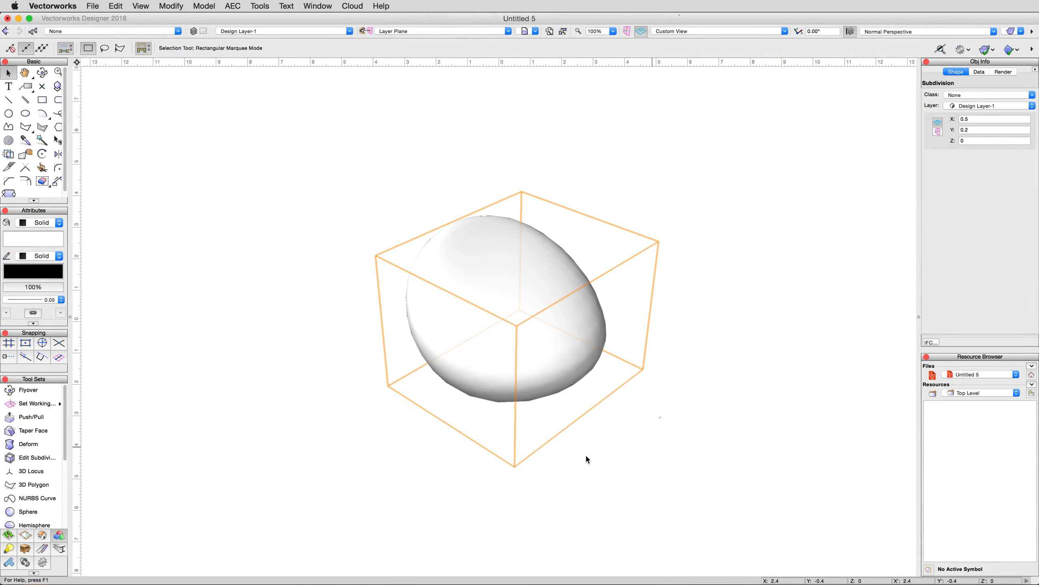
- Delete the existing egg-shaped subdivision object from the drawing
left_click(33, 457)
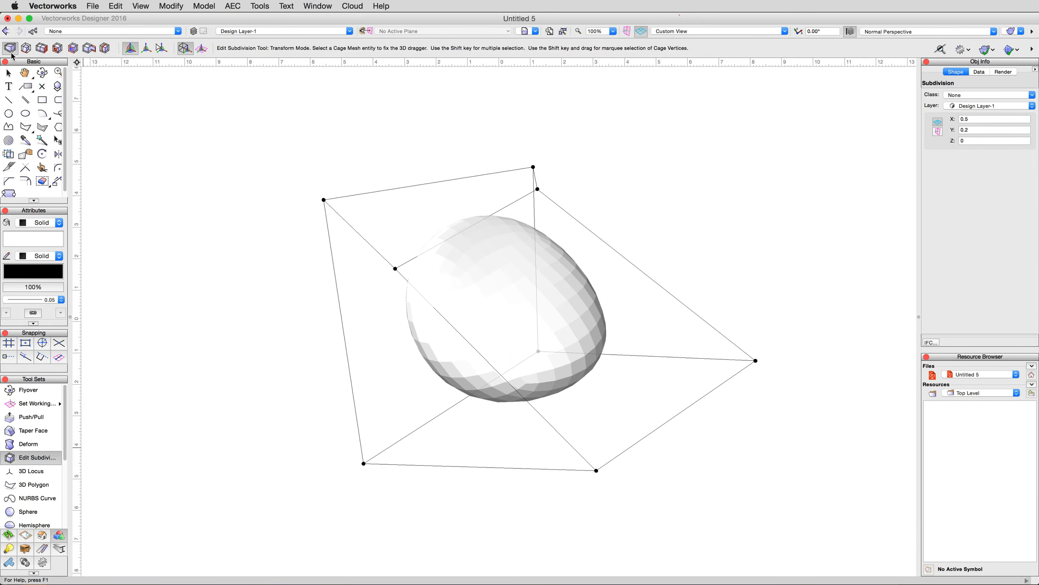
left_click(8, 73)
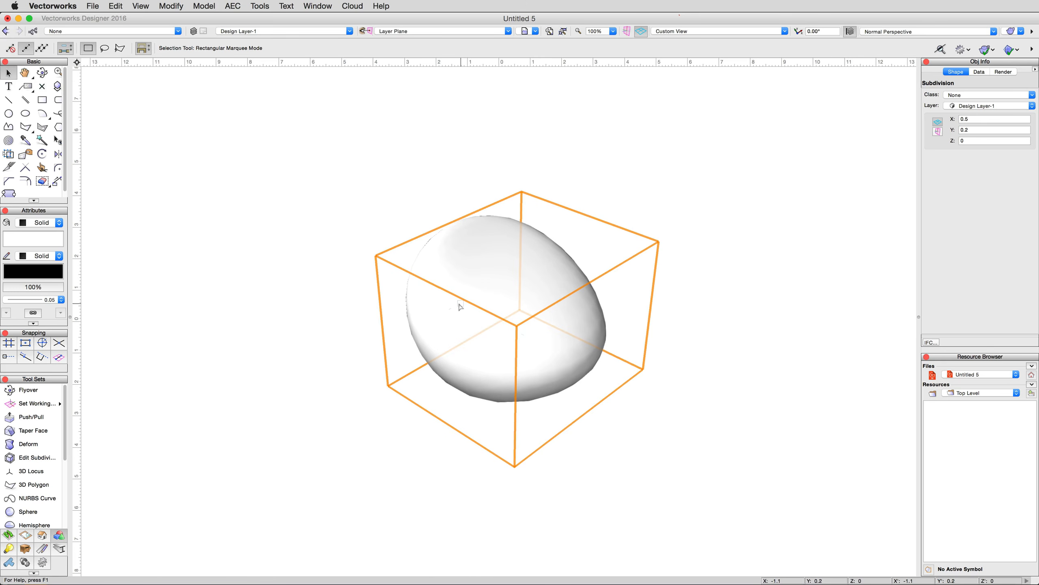
key("Delete")
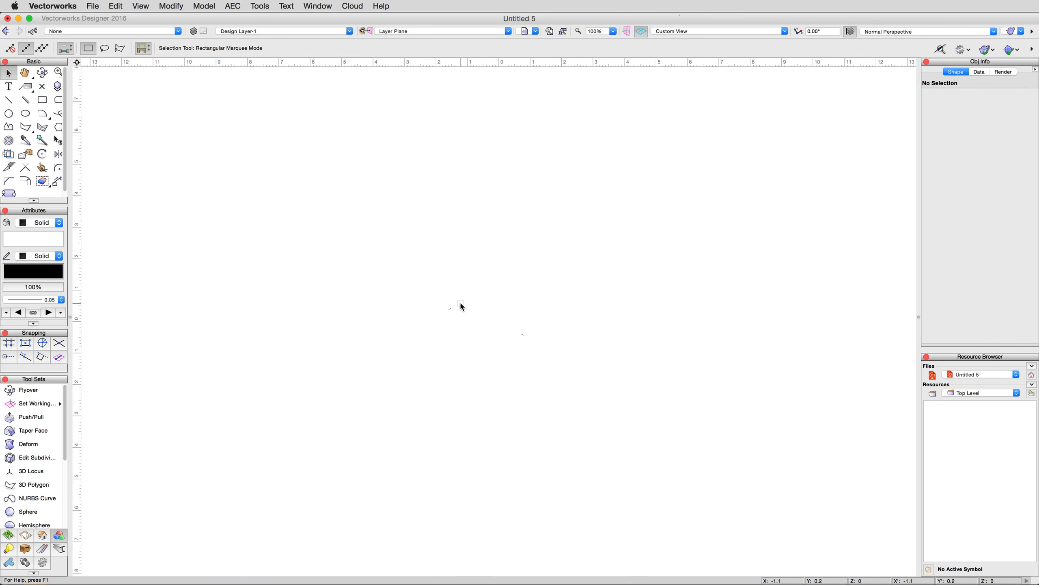
- Create a size 3 sphere subdivision primitive centered at about X -0.7, Y 0.3
left_click(40, 459)
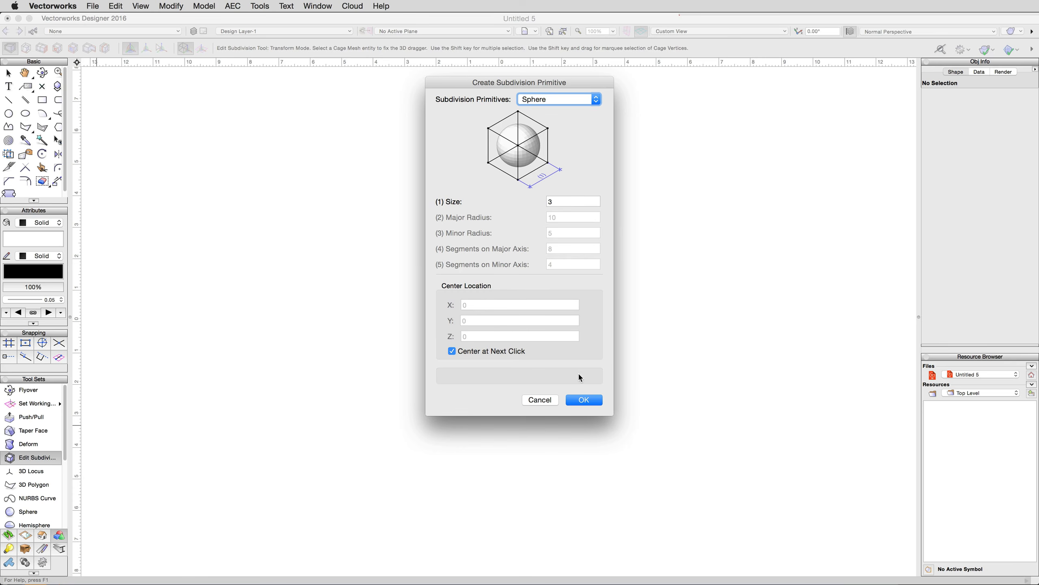
left_click(581, 401)
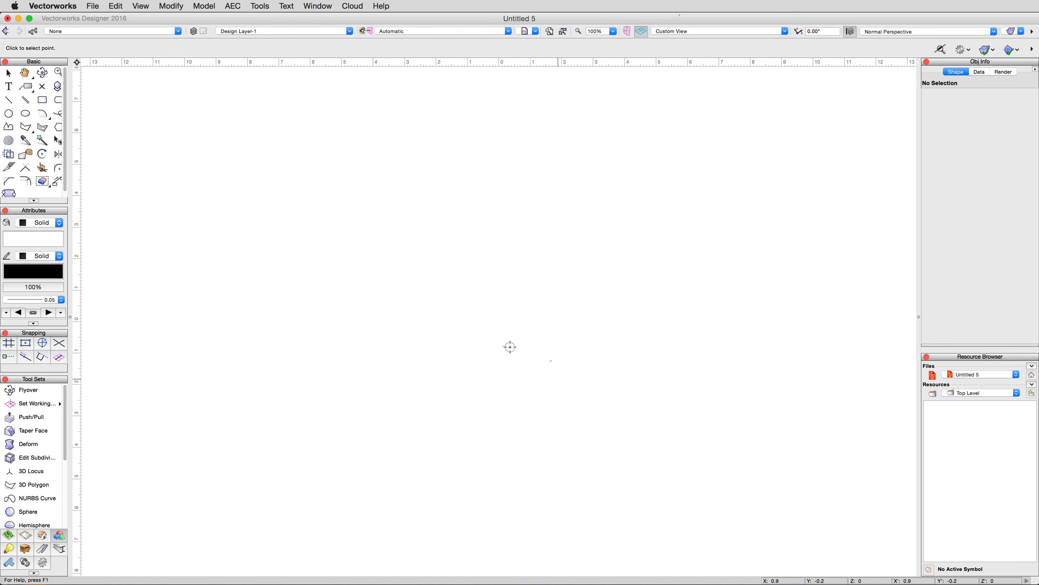
left_click(485, 312)
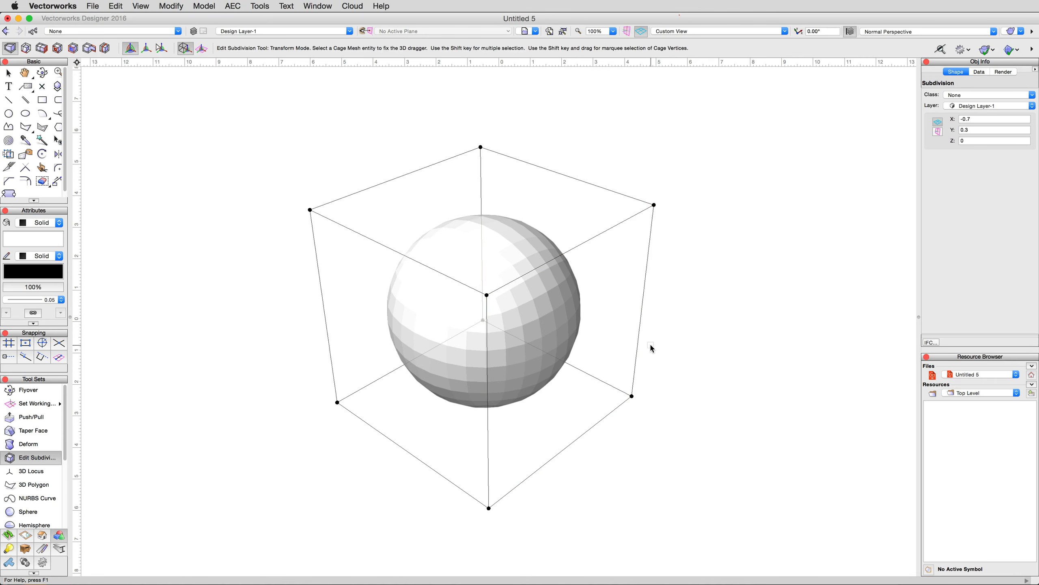
key("shift+c")
left_click_drag(652, 344, 661, 347)
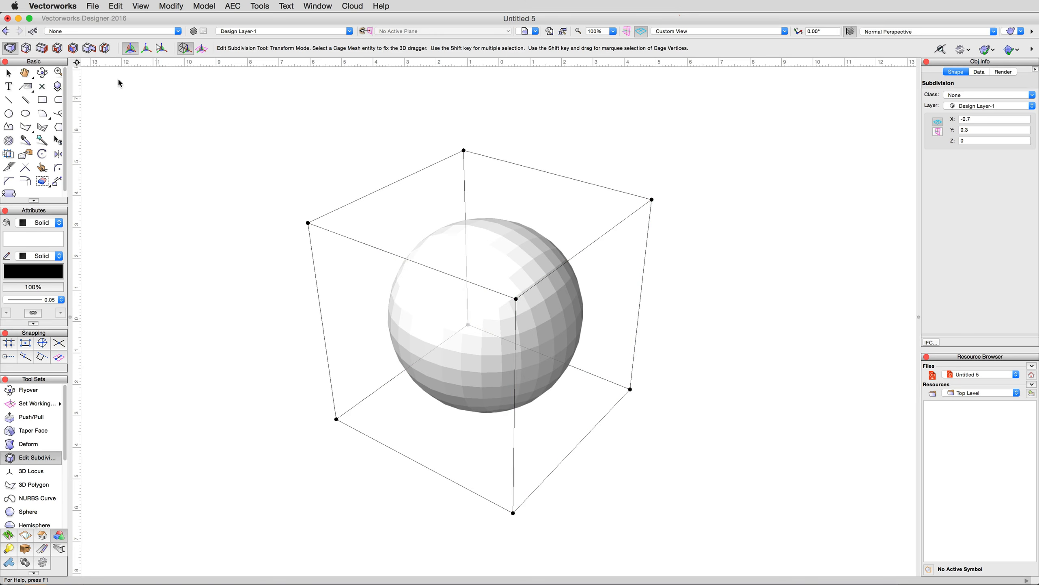
- Crease the lower front-left edge of the sphere's cage and the two vertices at its ends
left_click(30, 50)
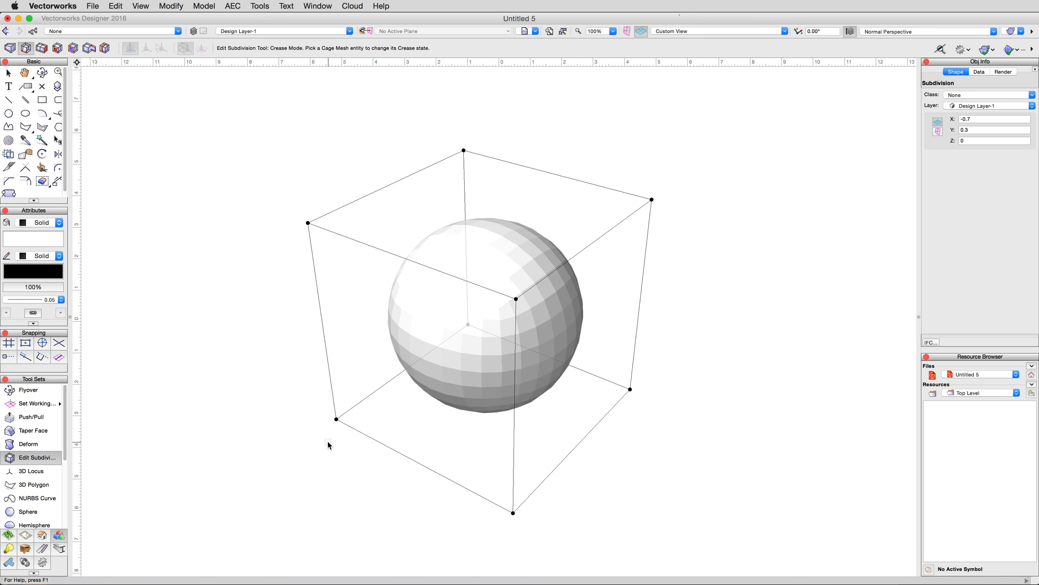
left_click(419, 465)
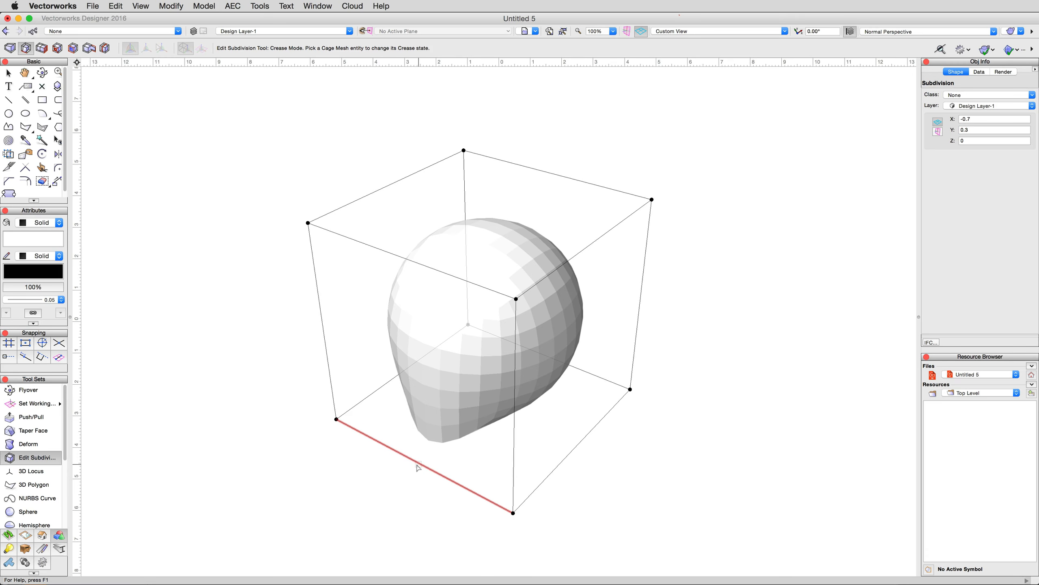
left_click(336, 420)
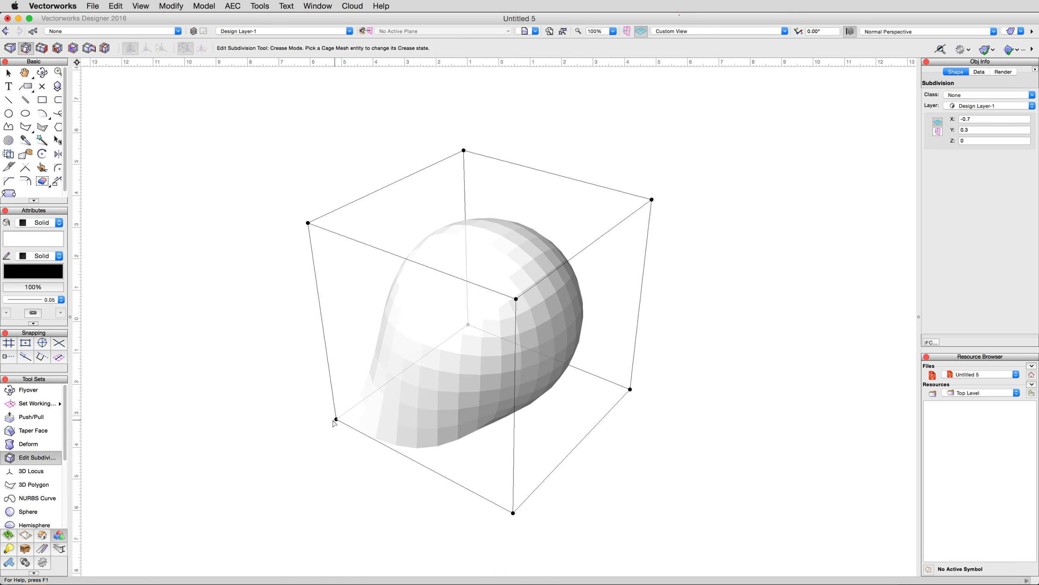
left_click(512, 514)
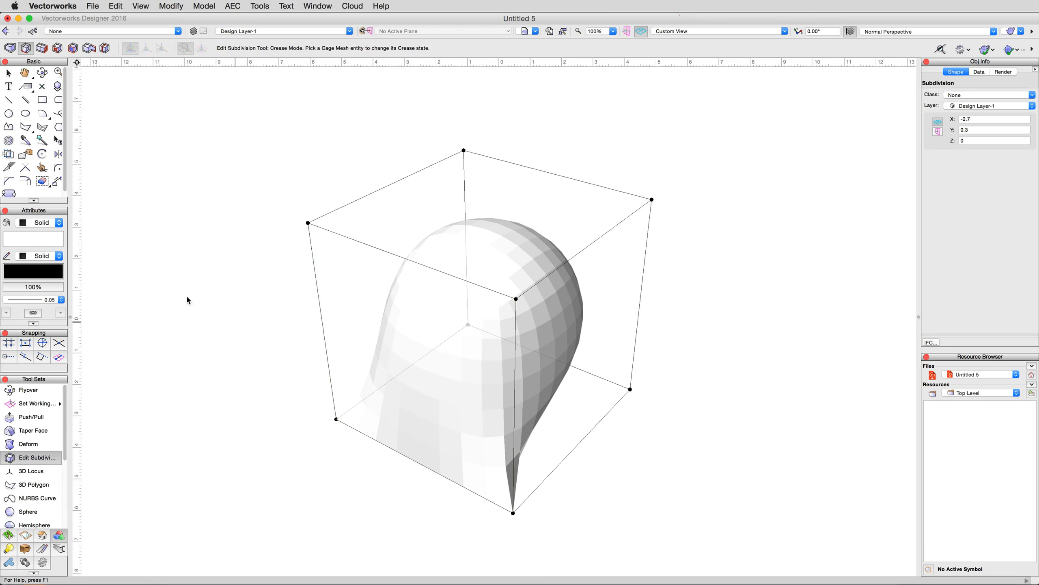
- Set the subdivision object's solid fill to a medium blue from the Classic Vectorworks Colors palette
left_click(44, 242)
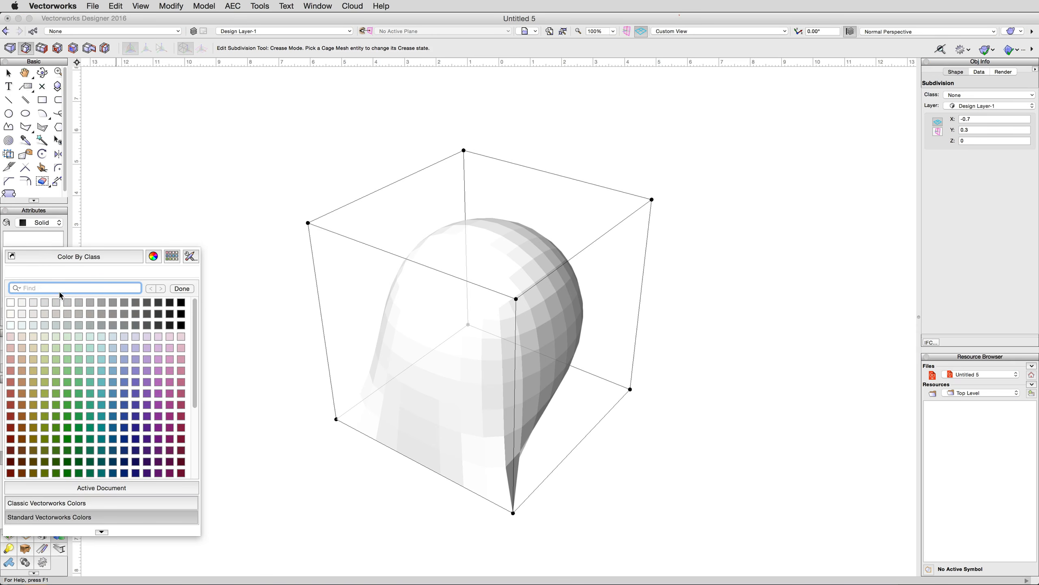
left_click(76, 504)
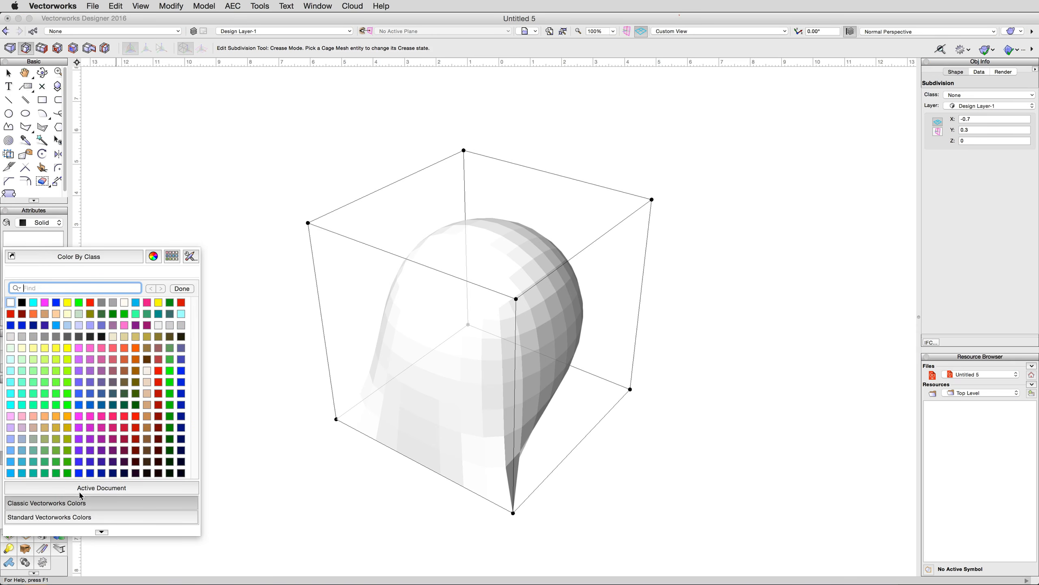
left_click(181, 359)
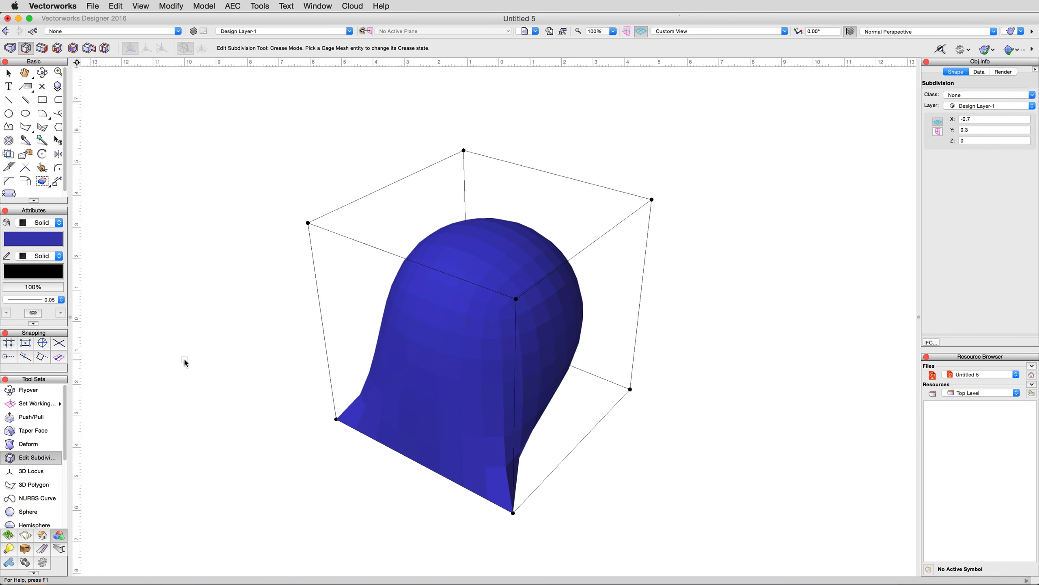
- Remove the creases from the lower front-left cage edge and both of its end vertices
left_click(336, 420)
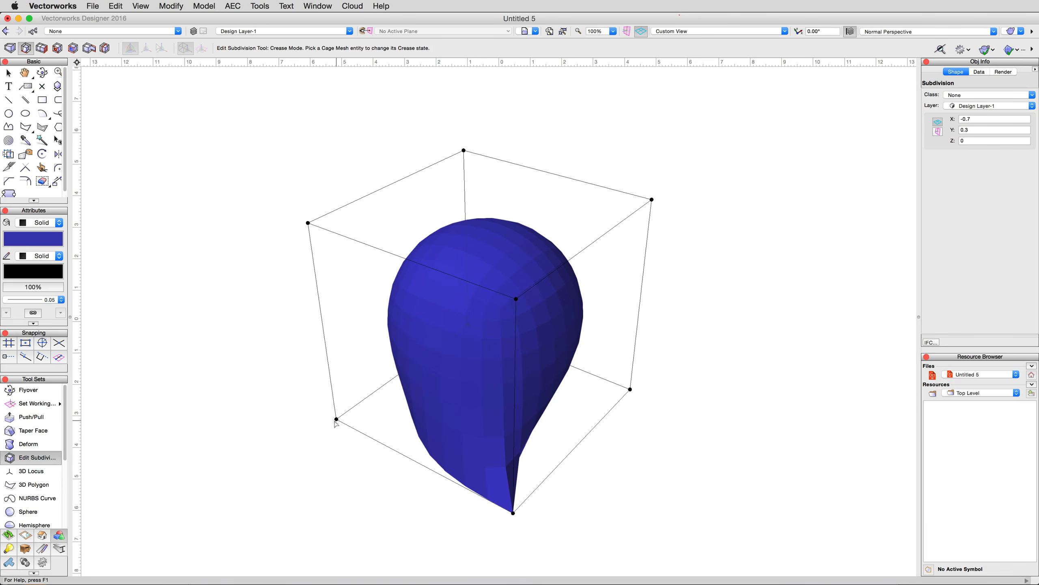
left_click(389, 448)
left_click(513, 513)
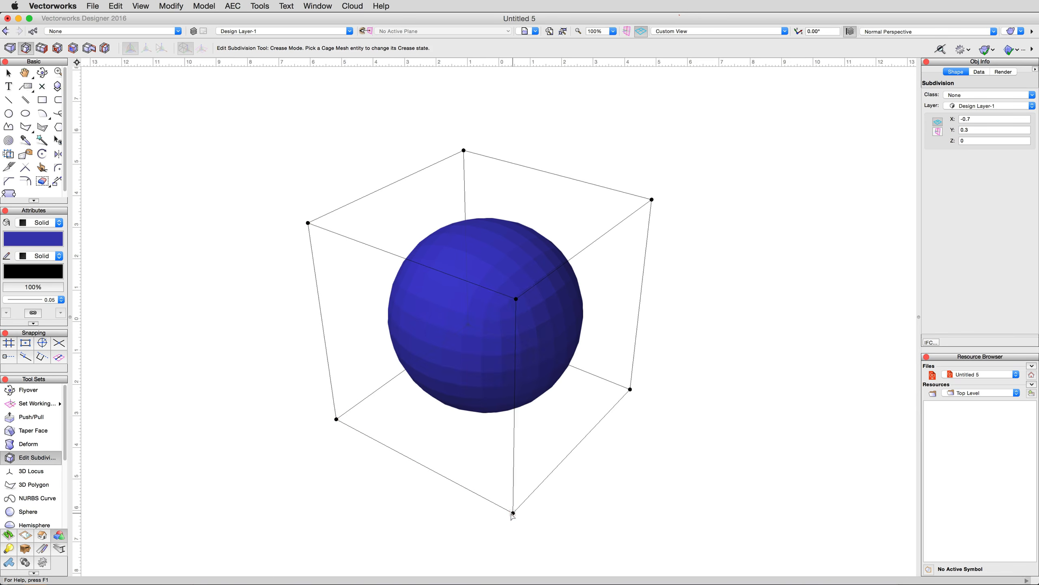
- Crease the right-hand face of the cage and all four of its corner vertices
left_click(569, 359)
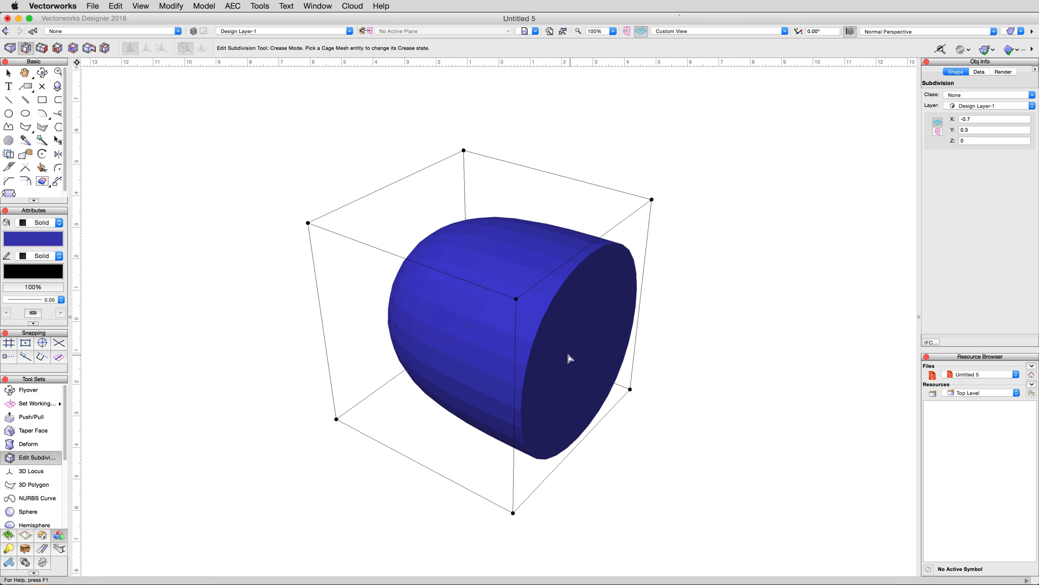
left_click(517, 306)
left_click(651, 205)
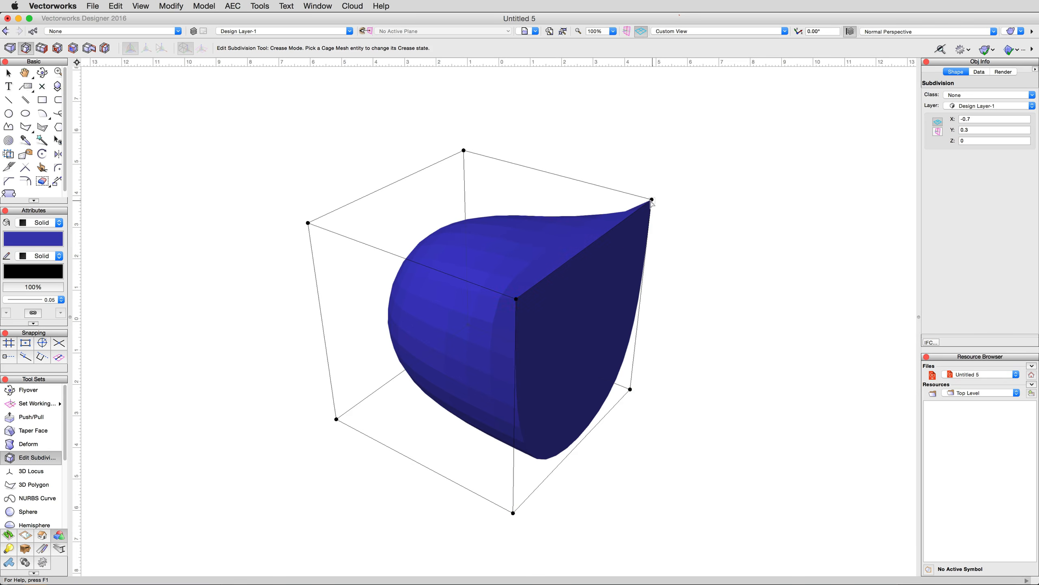
left_click(630, 392)
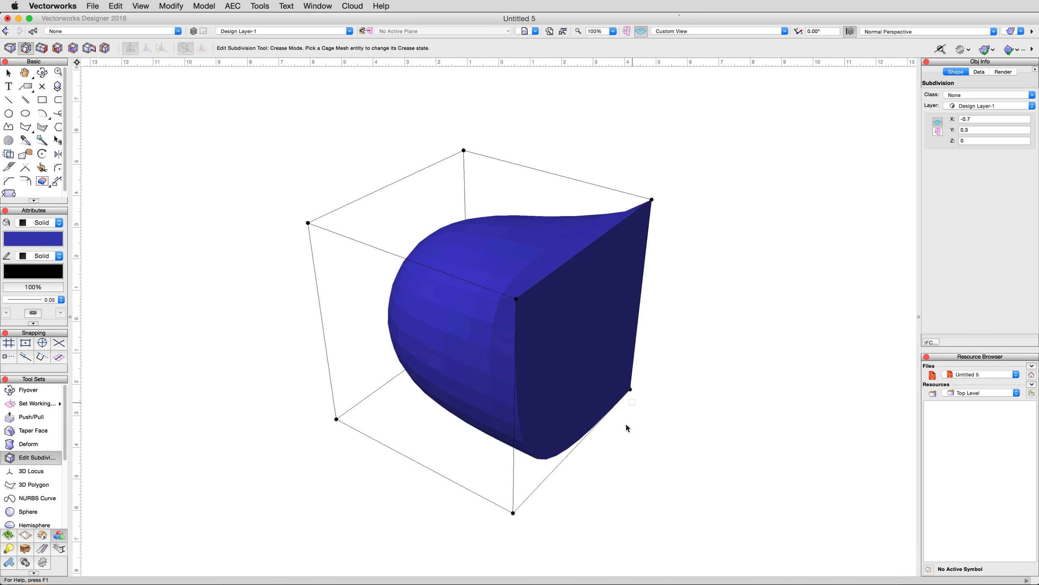
left_click(513, 517)
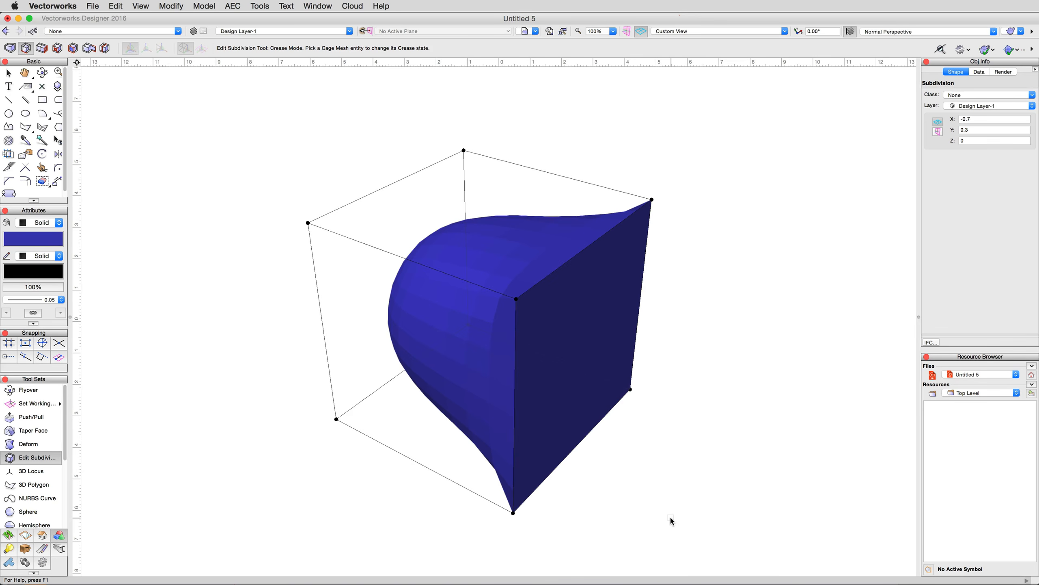
- Remove the creases from the right-hand cage face and its four corner vertices
left_click(567, 362)
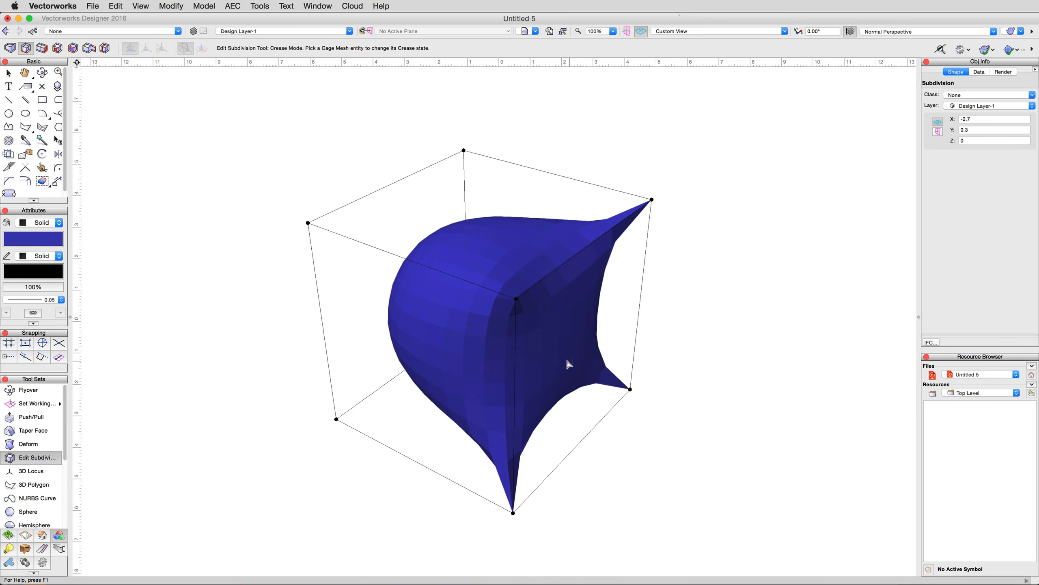
mouse_move(720, 365)
middle_mouse_down("ctrl")
mouse_move(682, 351)
mouse_move(721, 358)
middle_mouse_up("ctrl")
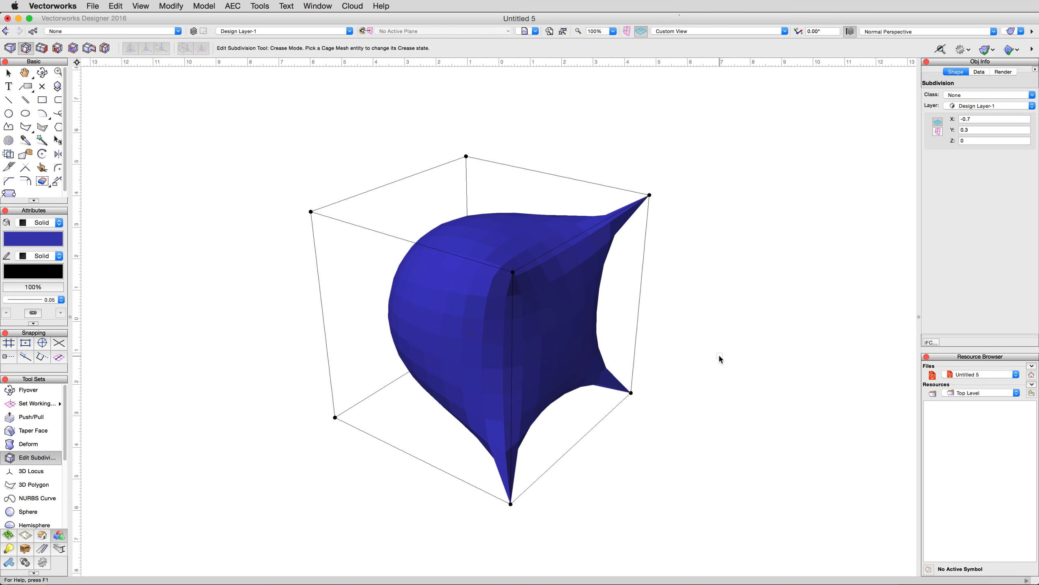
left_click(649, 195)
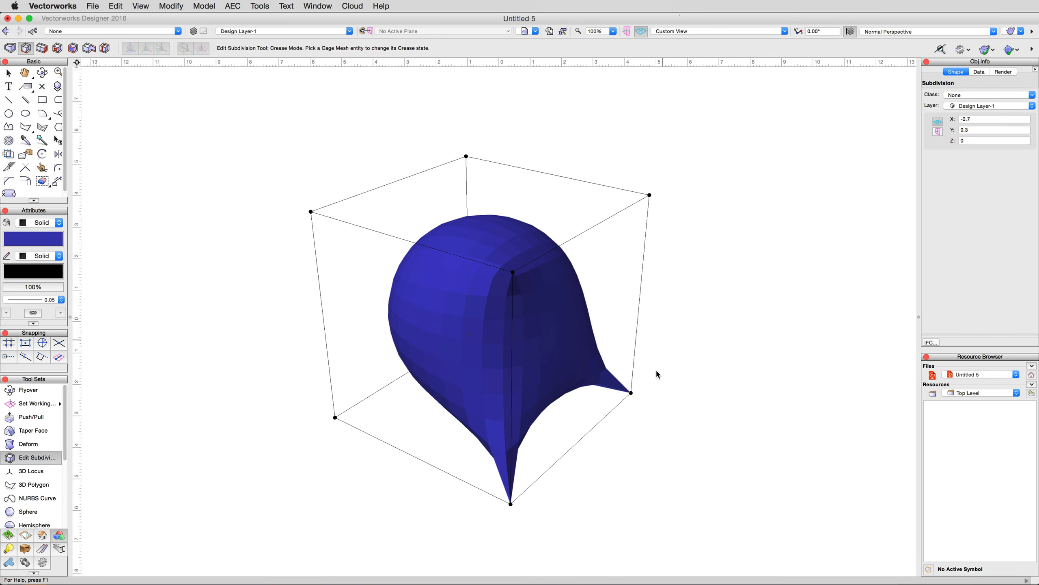
left_click(631, 392)
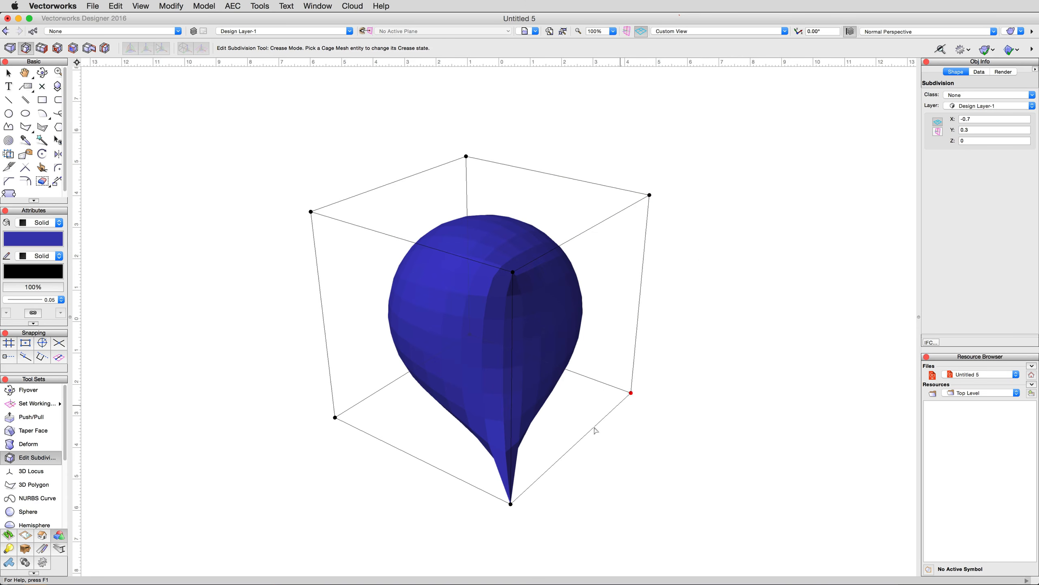
left_click(511, 504)
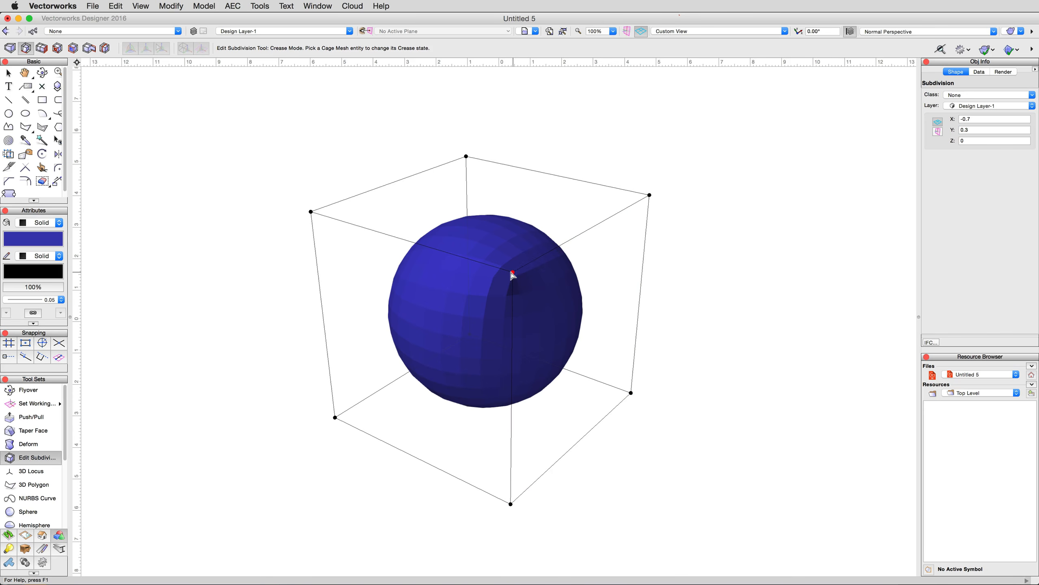
left_click(513, 272)
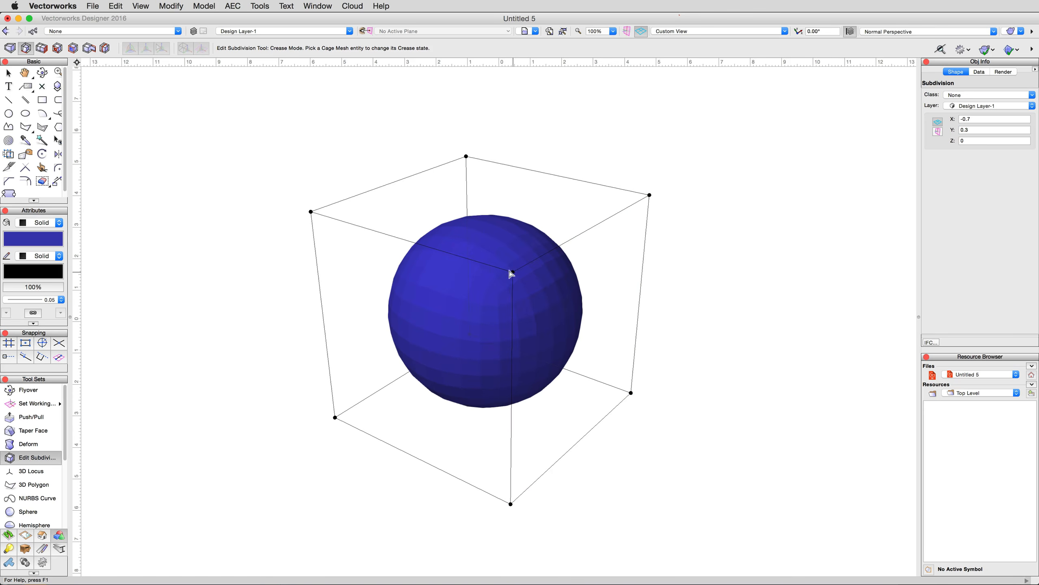
- Extrude the front-left cage face outward in Face Extrude mode to stretch the sphere into a capsule shape
left_click(42, 48)
scroll(477, 126, "down", 1)
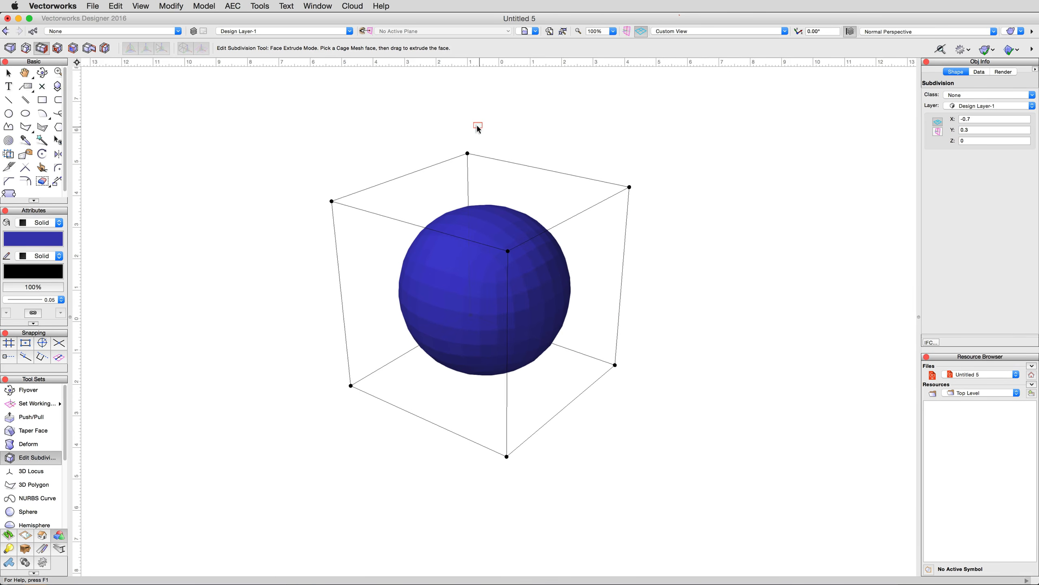
left_click_drag(432, 314, 264, 379)
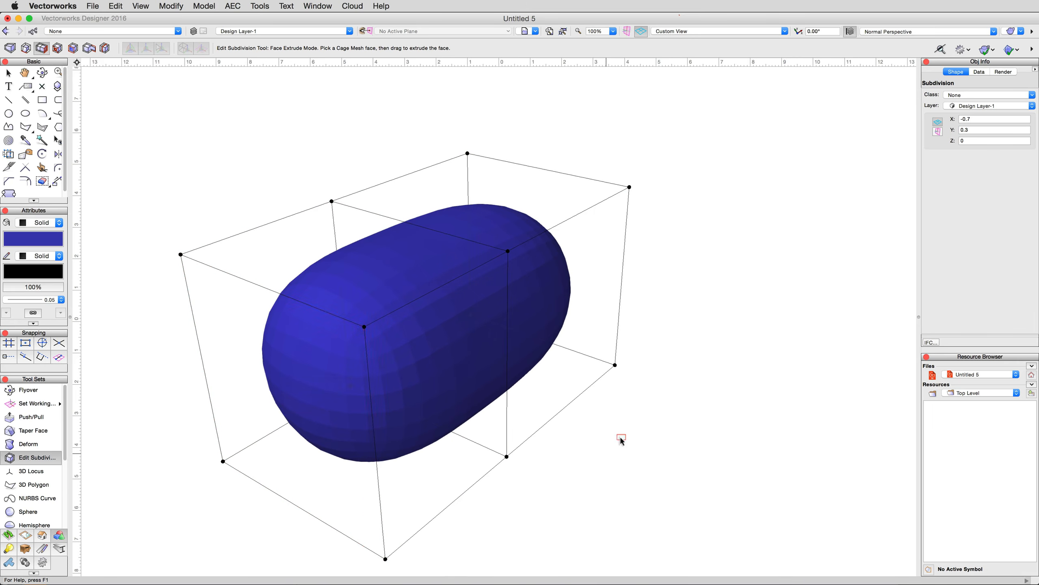
- Extrude the right-hand face of the rear cage section outward by about 2.6 to form an L-shaped body
scroll(691, 183, "down", 5)
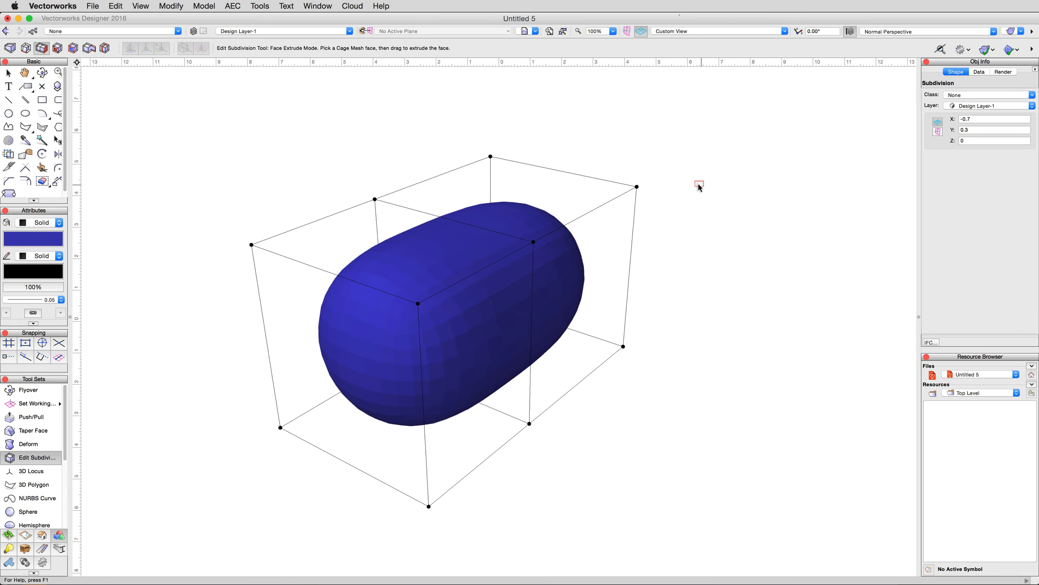
middle_click_drag(746, 283, 730, 284)
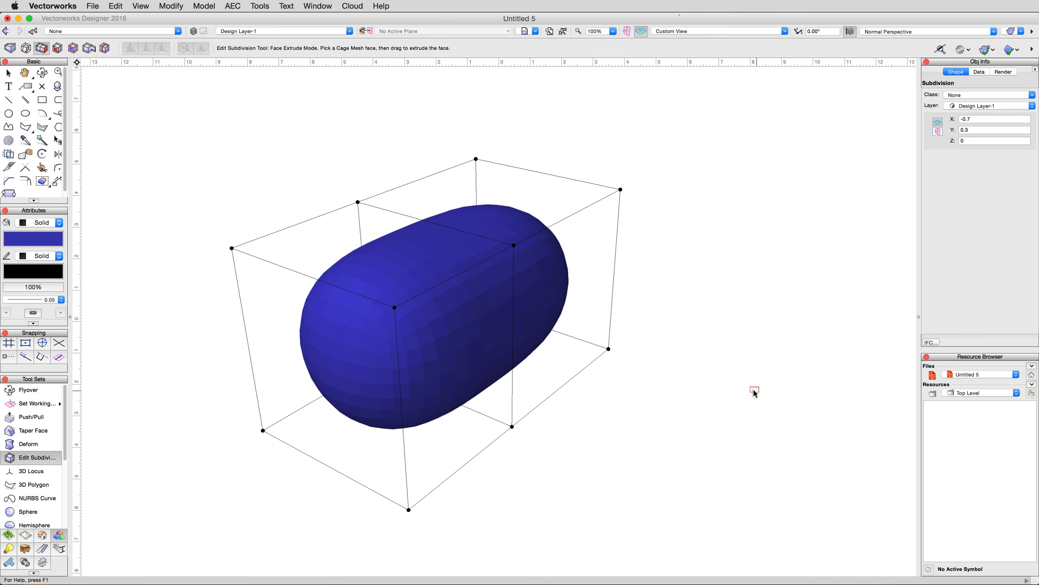
left_click(556, 295)
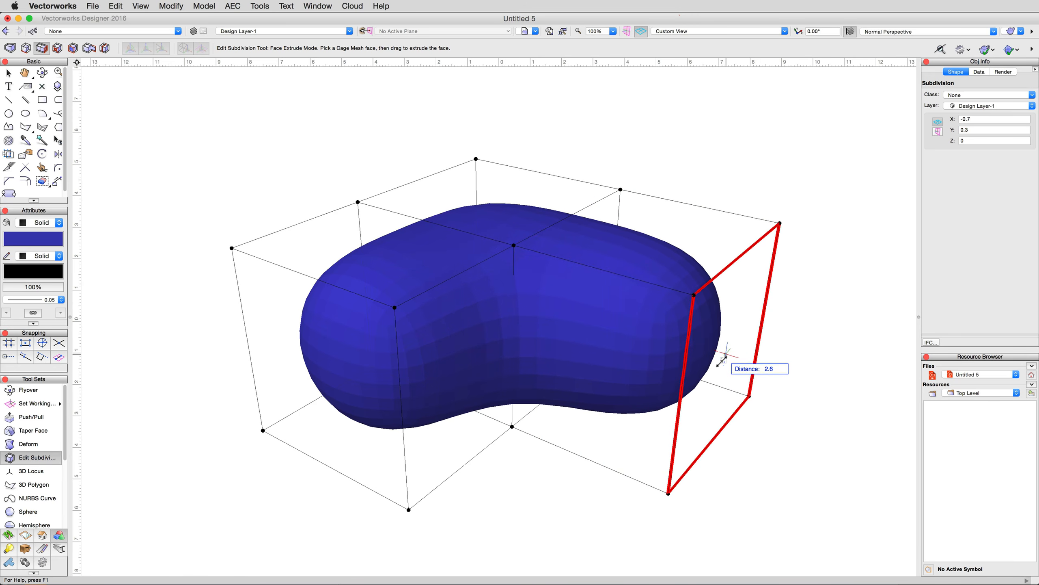
left_click(722, 361)
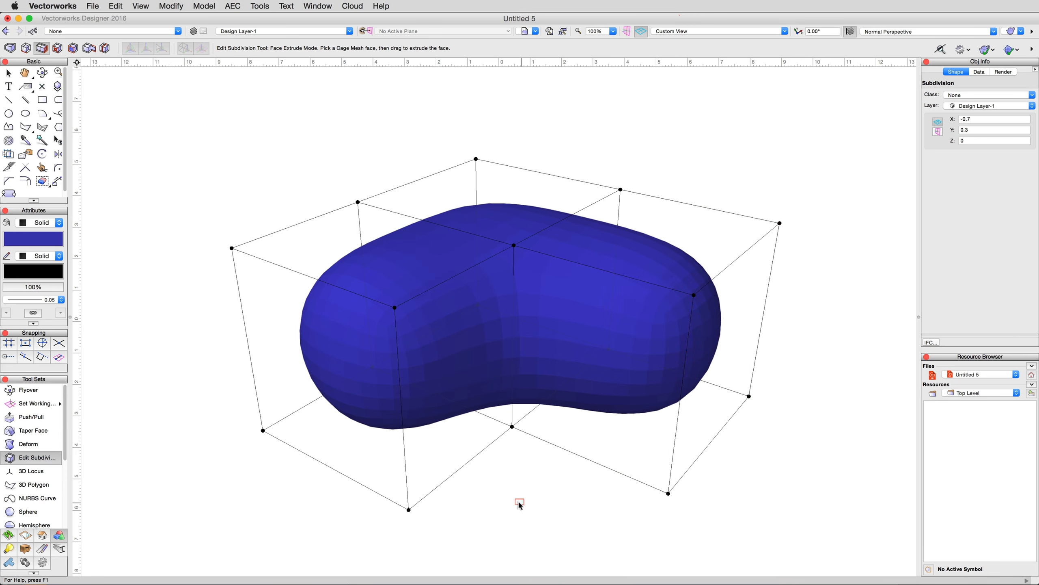
- Extrude the top face of the right-hand cage section upward to form a tall vertical lobe
scroll(519, 502, "down", 5)
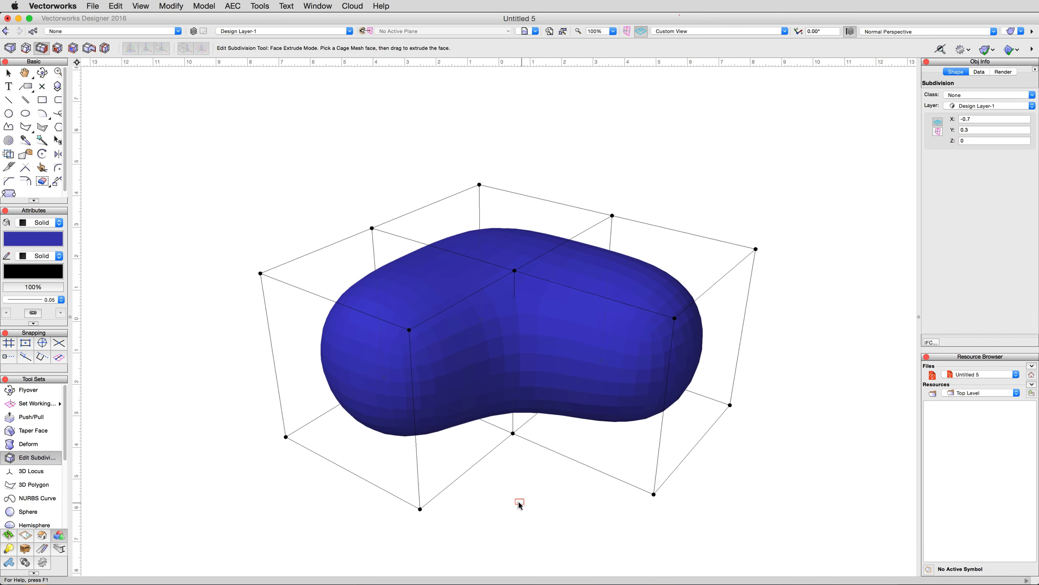
left_click_drag(630, 279, 650, 98)
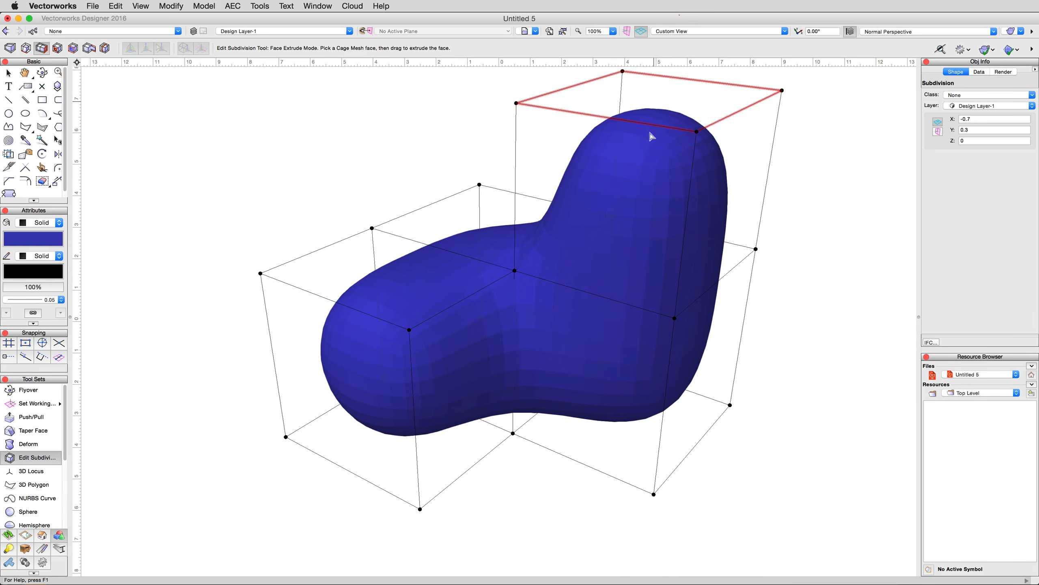
scroll(302, 501, "down", 3)
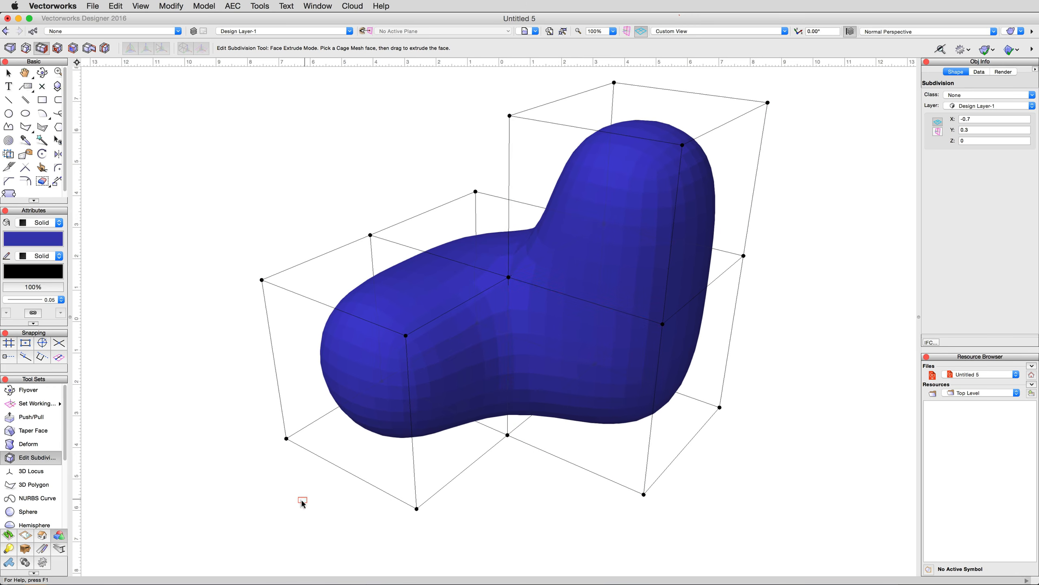
- Select the right-hand middle cage edge in Transform mode, shift it slightly inward and rotate it with the 3D dragger
scroll(301, 507, "down", 3)
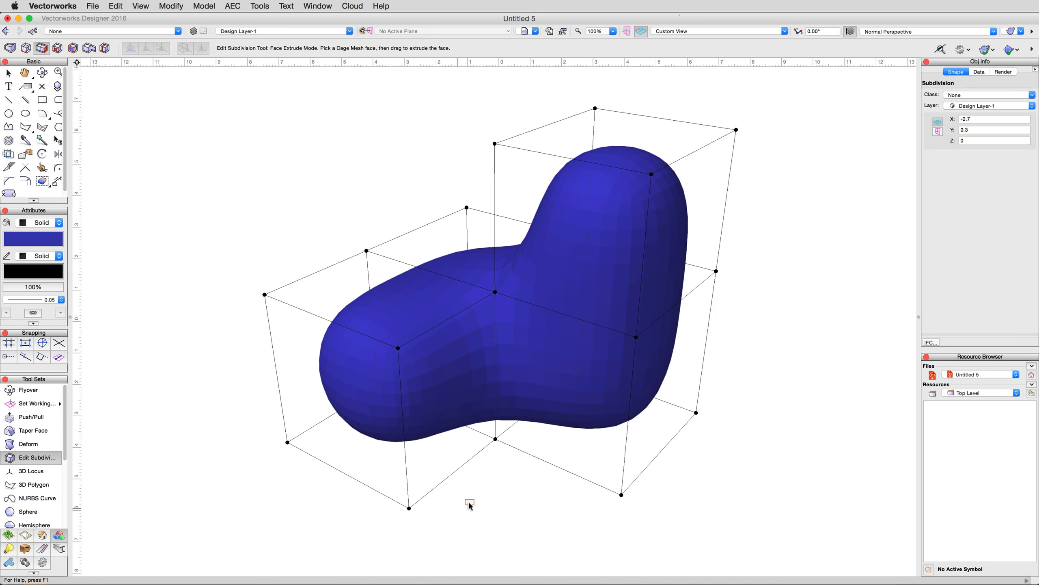
middle_click_drag(478, 500, 470, 513)
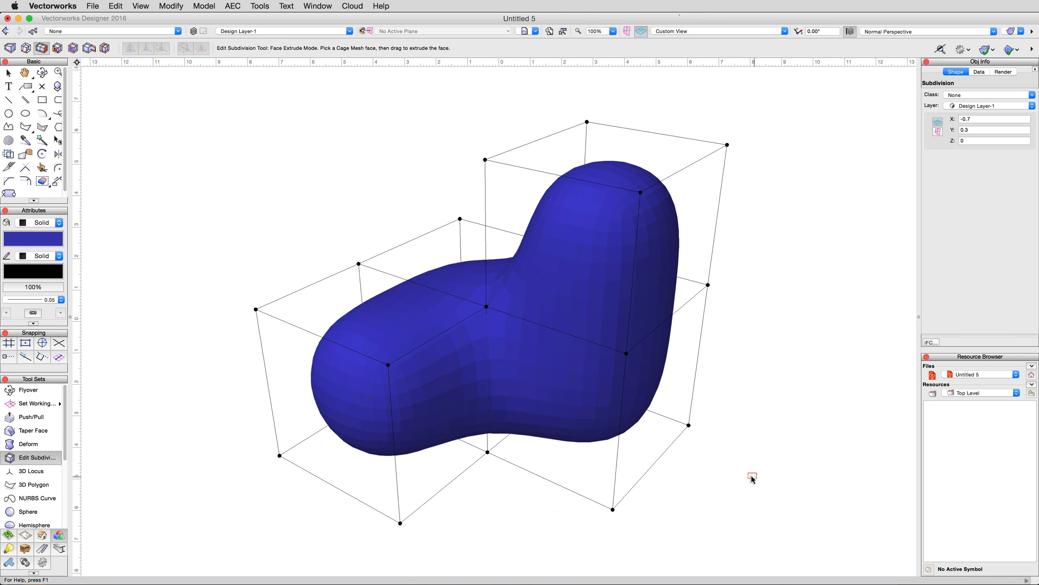
left_click(11, 48)
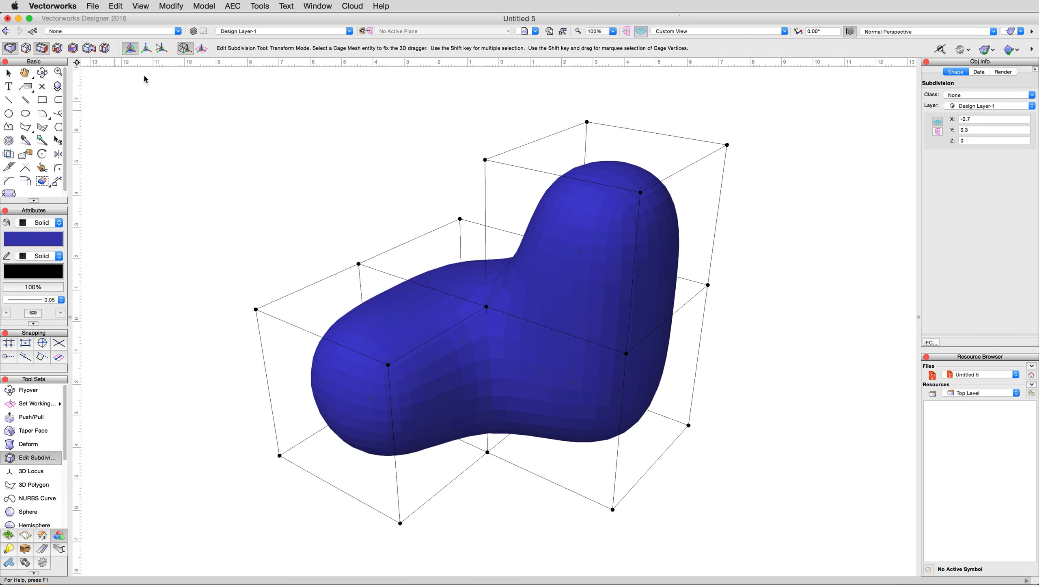
left_click(665, 321)
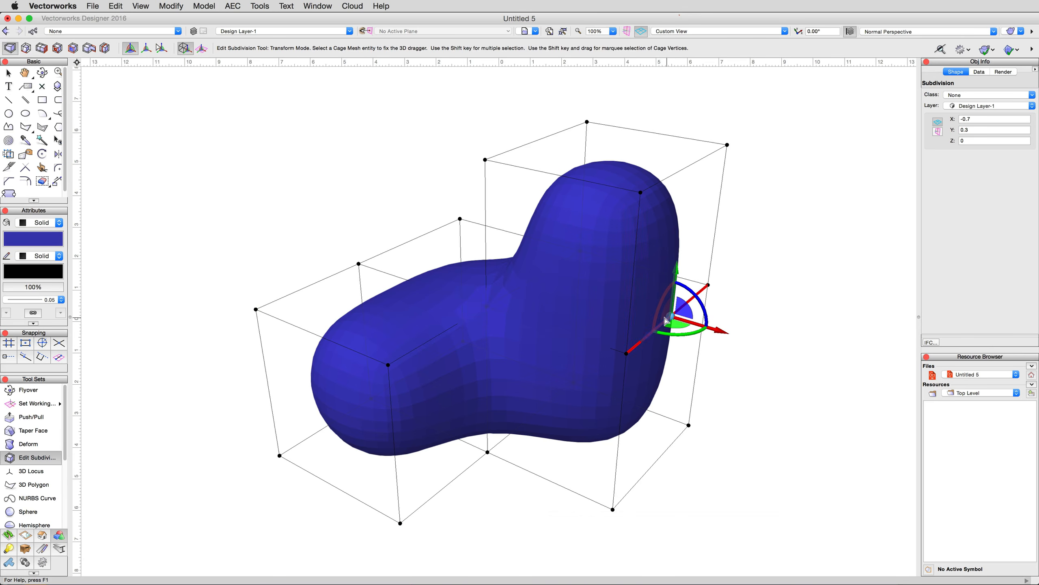
mouse_move(717, 330)
left_mouse_down()
mouse_move(608, 294)
mouse_move(829, 366)
mouse_move(741, 348)
mouse_move(644, 307)
mouse_move(739, 345)
mouse_move(705, 349)
mouse_move(744, 348)
mouse_move(714, 337)
left_mouse_up()
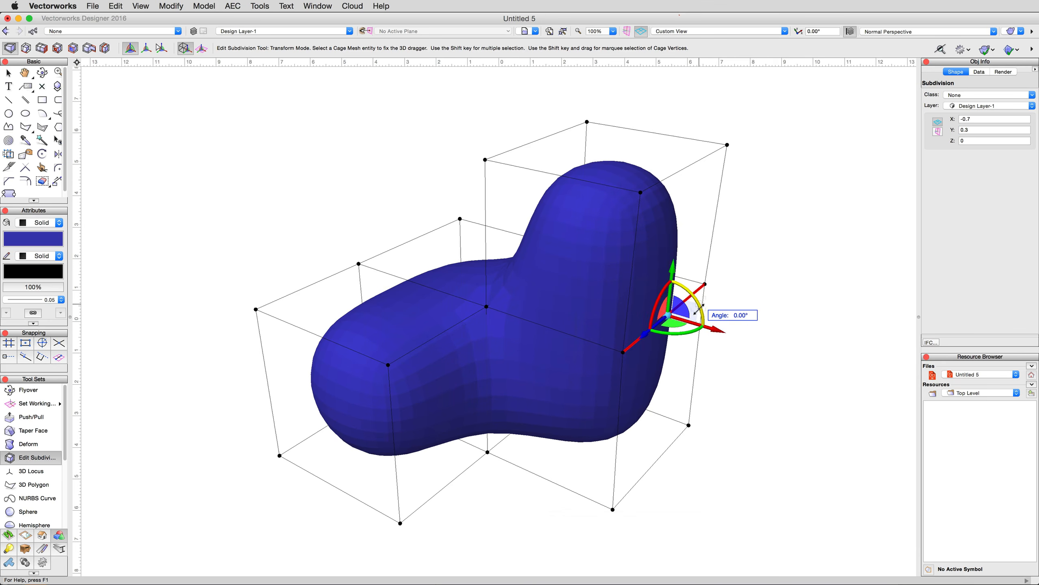
left_click_drag(699, 309, 699, 316)
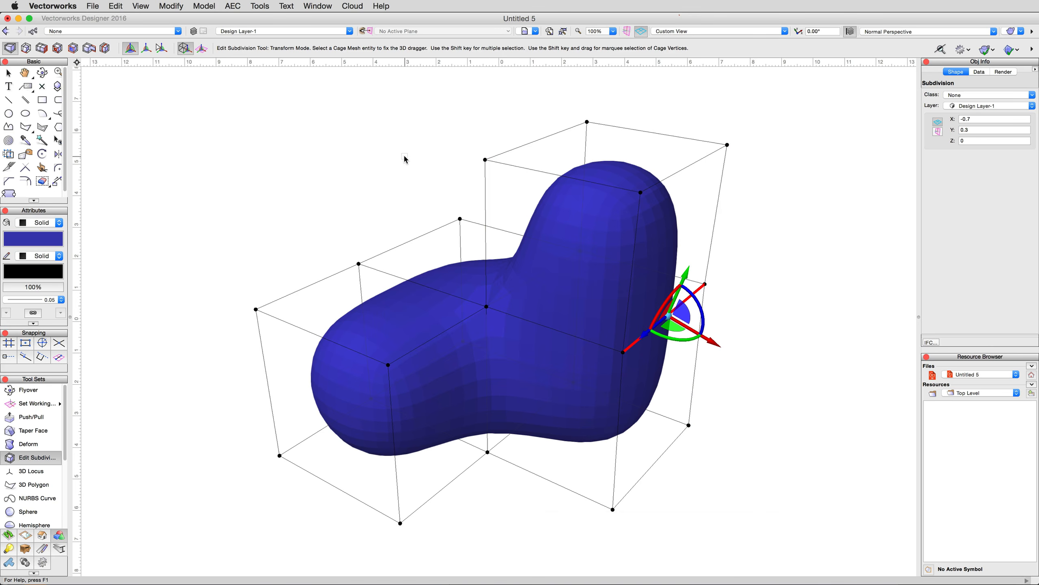
- Split the front-left cage face in Face Split mode to form a smaller inset face
left_click(58, 48)
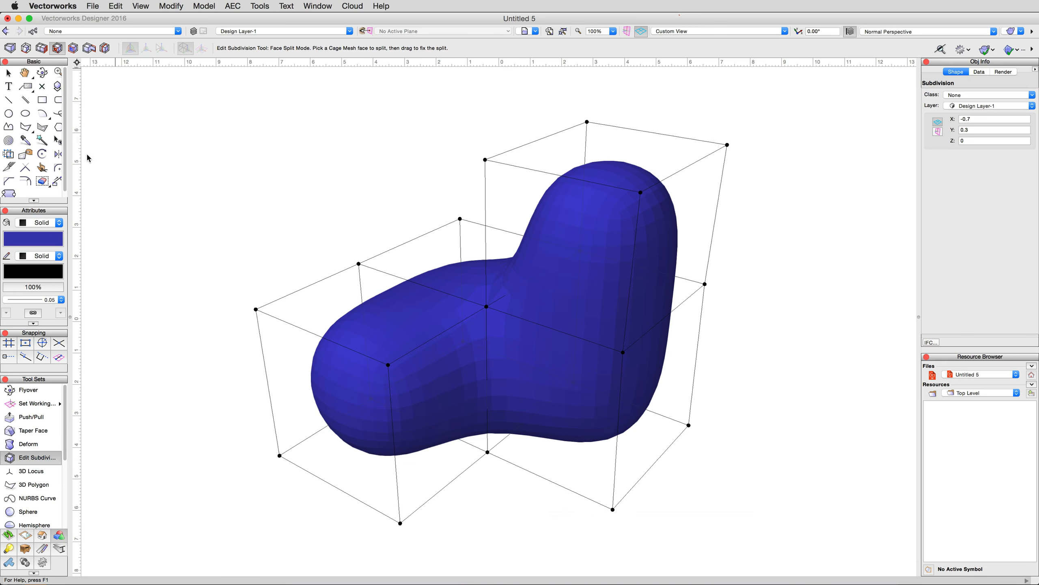
left_click(348, 426)
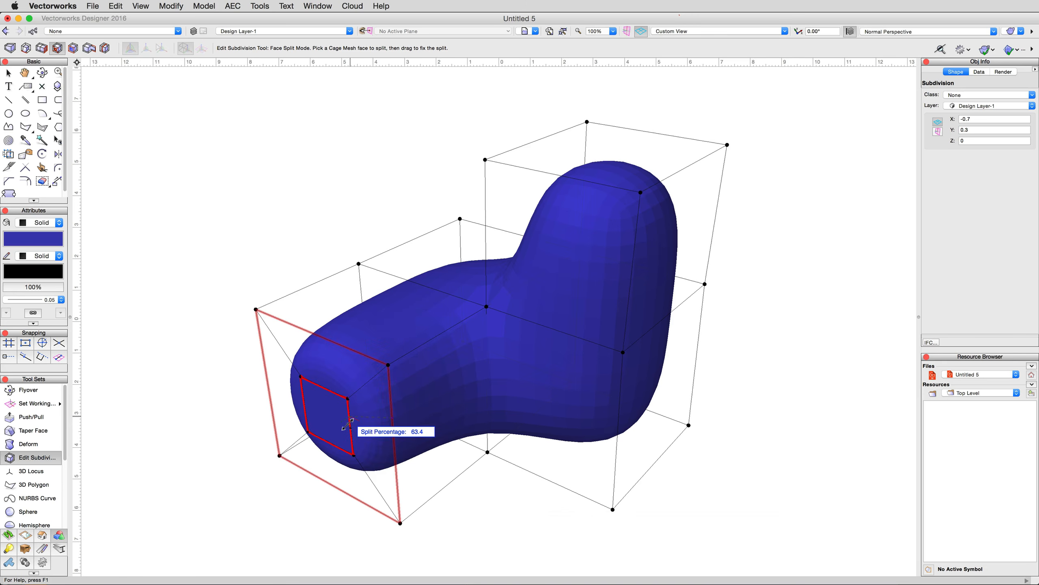
left_click_drag(348, 427, 351, 405)
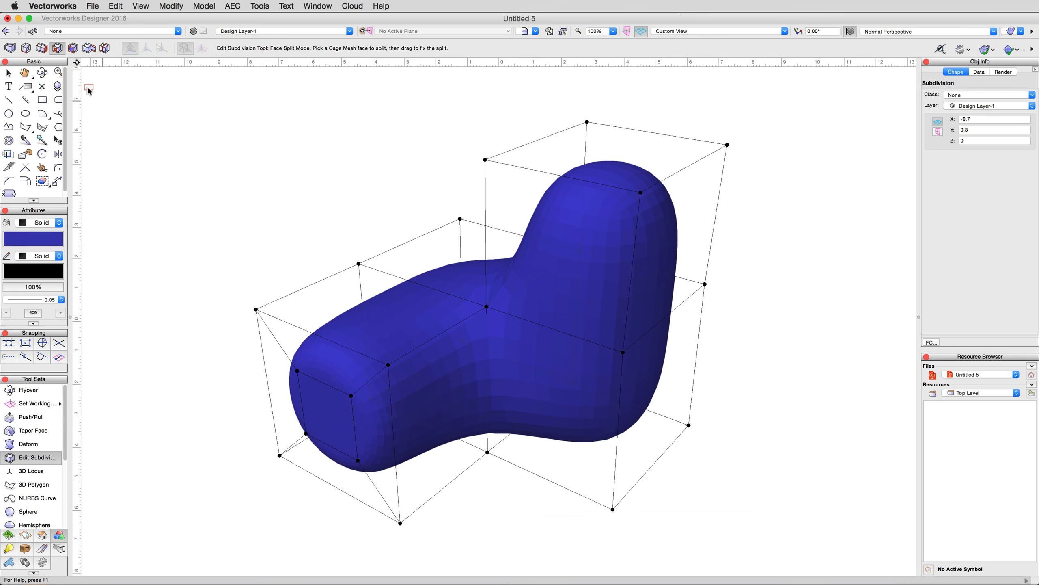
- Extrude the inset face outward into a narrow snout, and undo both the extrusion and the face split
left_click(42, 48)
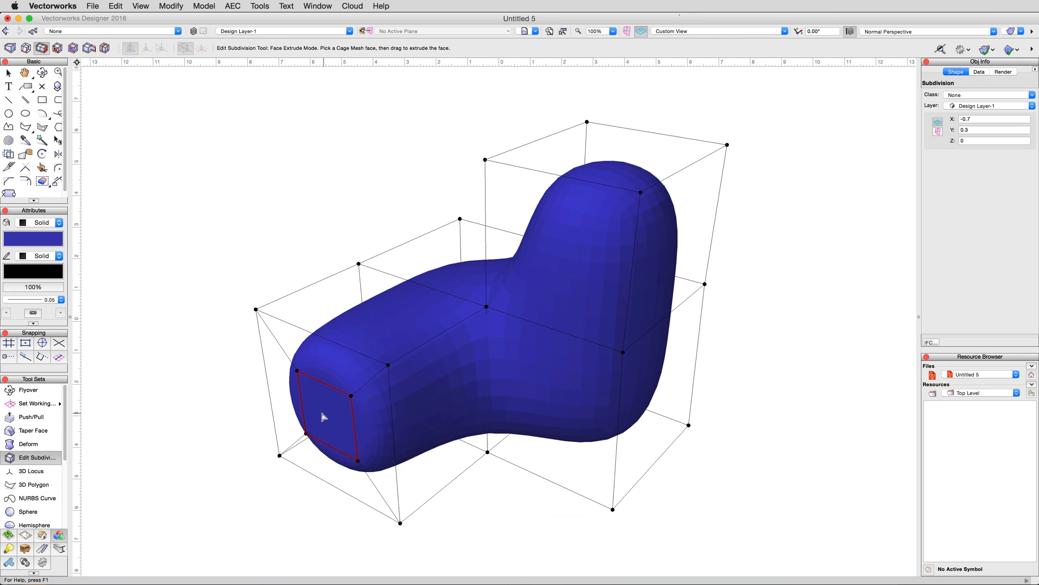
left_click_drag(321, 411, 228, 471)
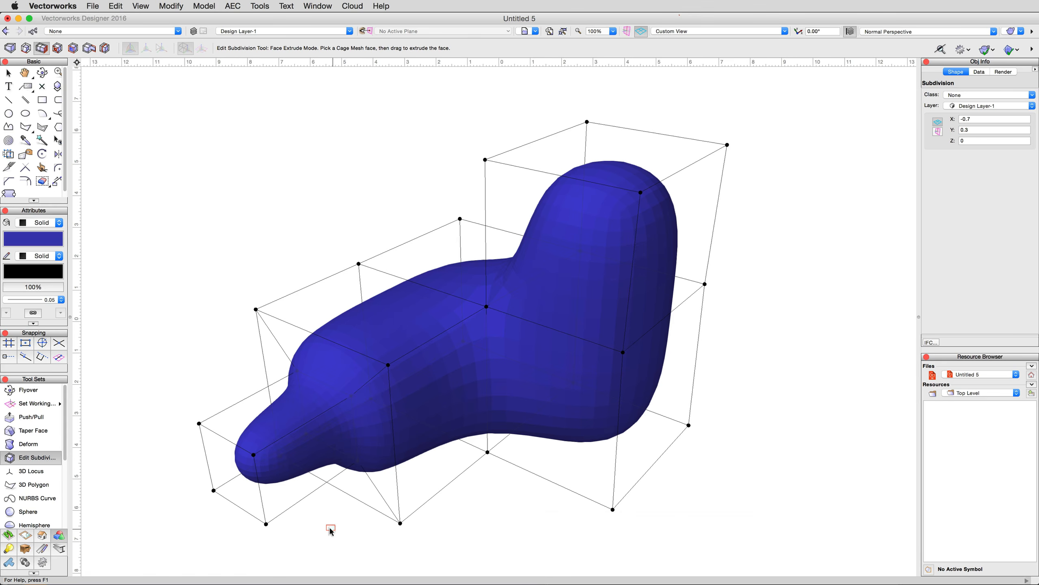
key("super+z")
key("super+z")
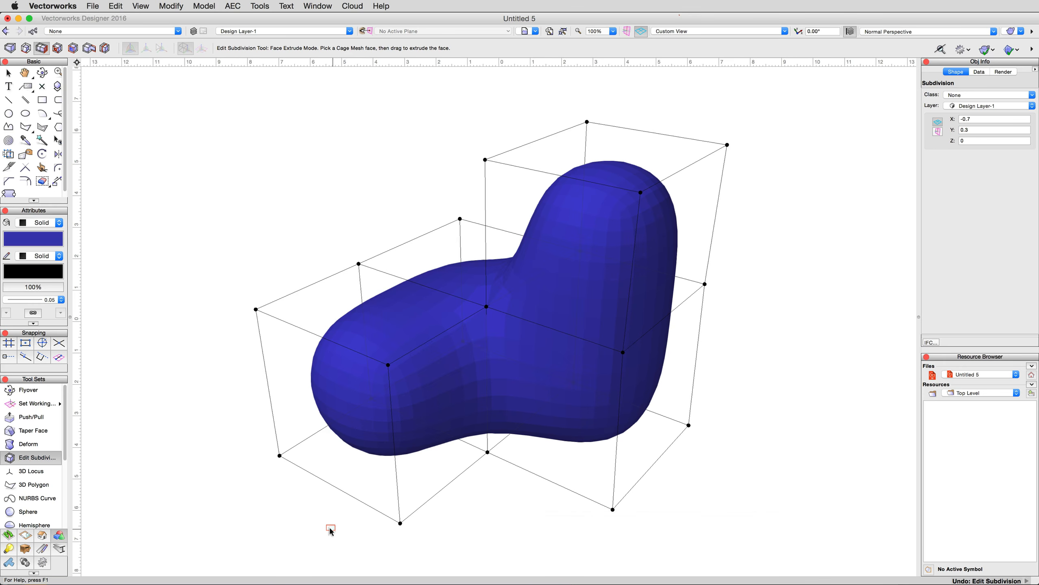
- Open holes in the front and right-hand cage faces in Face Hole mode, and fill them again
left_click(73, 48)
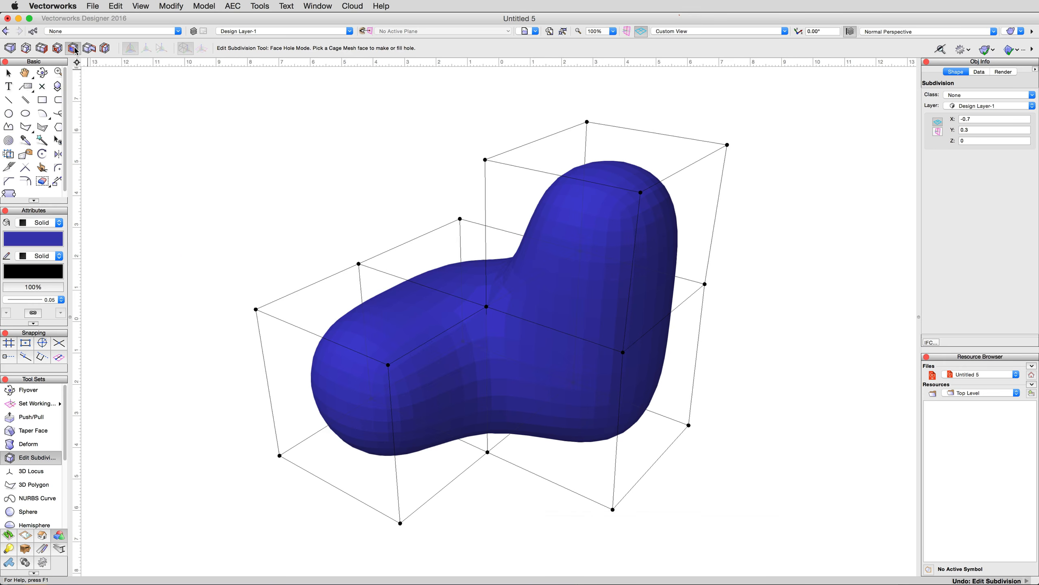
left_click(347, 404)
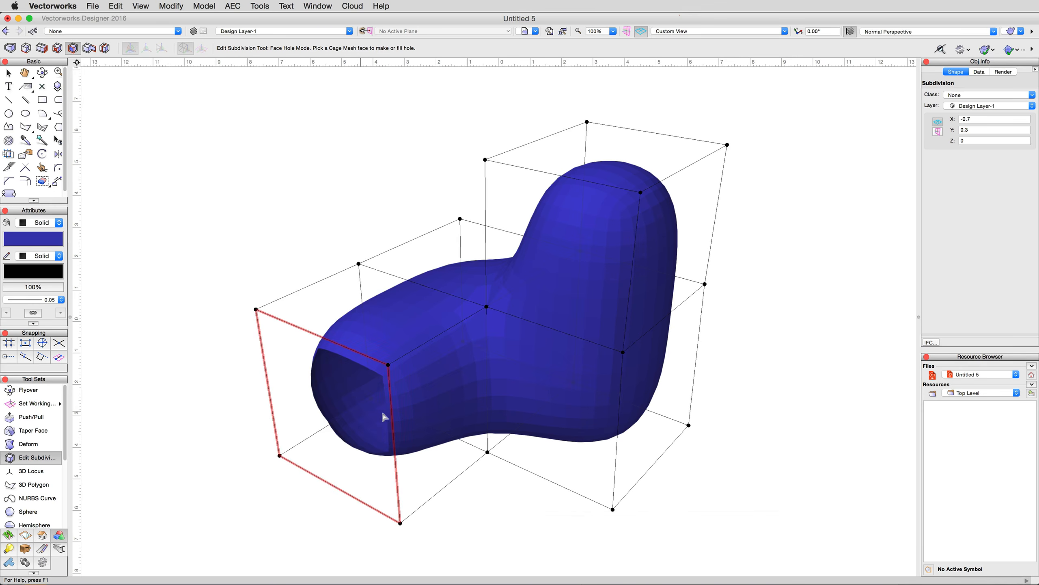
left_click(655, 409)
key("shift+c")
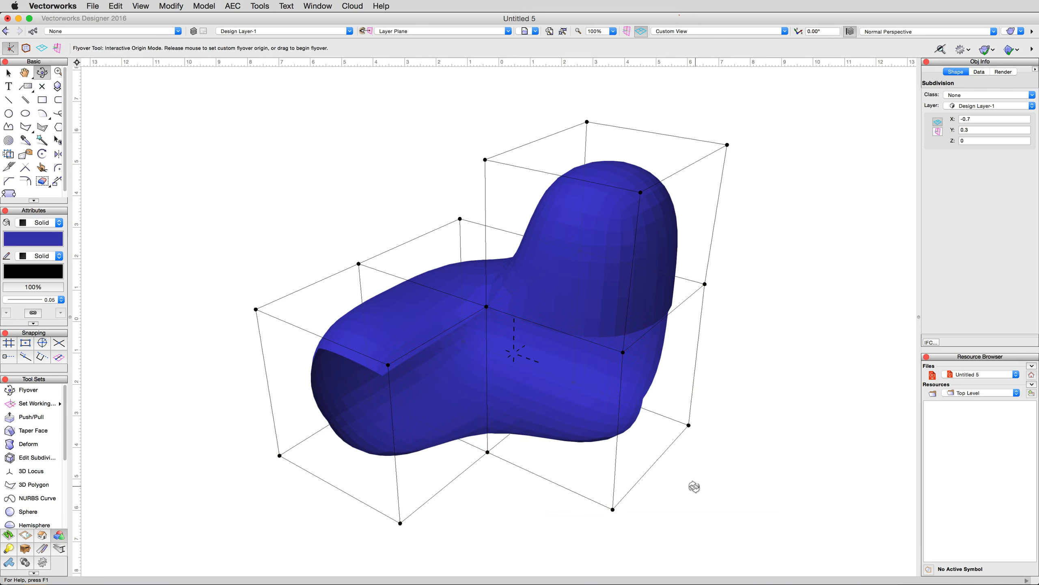
mouse_move(694, 487)
left_mouse_down()
mouse_move(716, 467)
mouse_move(687, 467)
mouse_move(689, 485)
mouse_move(698, 481)
mouse_move(691, 450)
mouse_move(694, 478)
left_mouse_up()
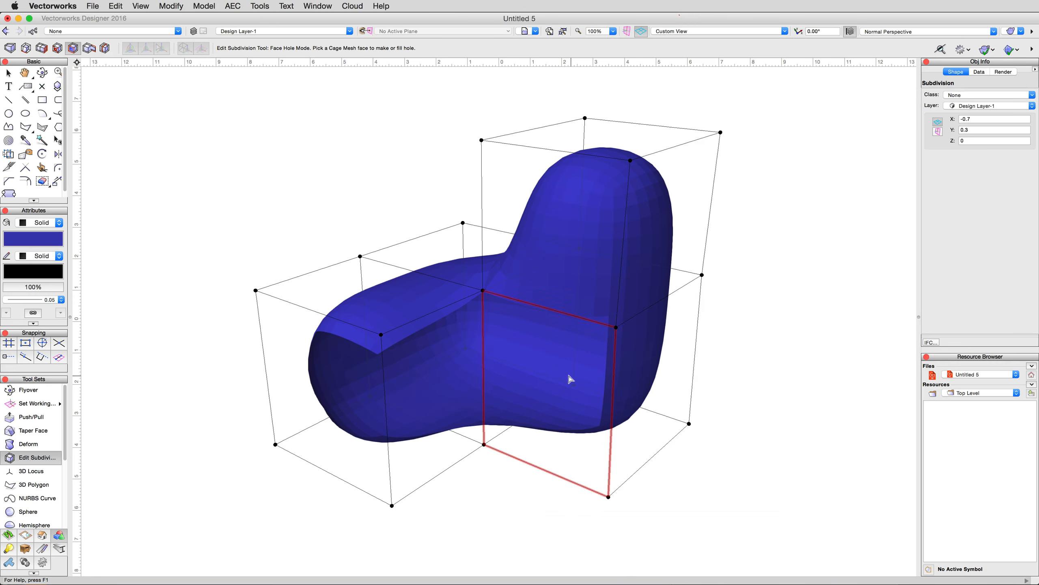
left_click(364, 388)
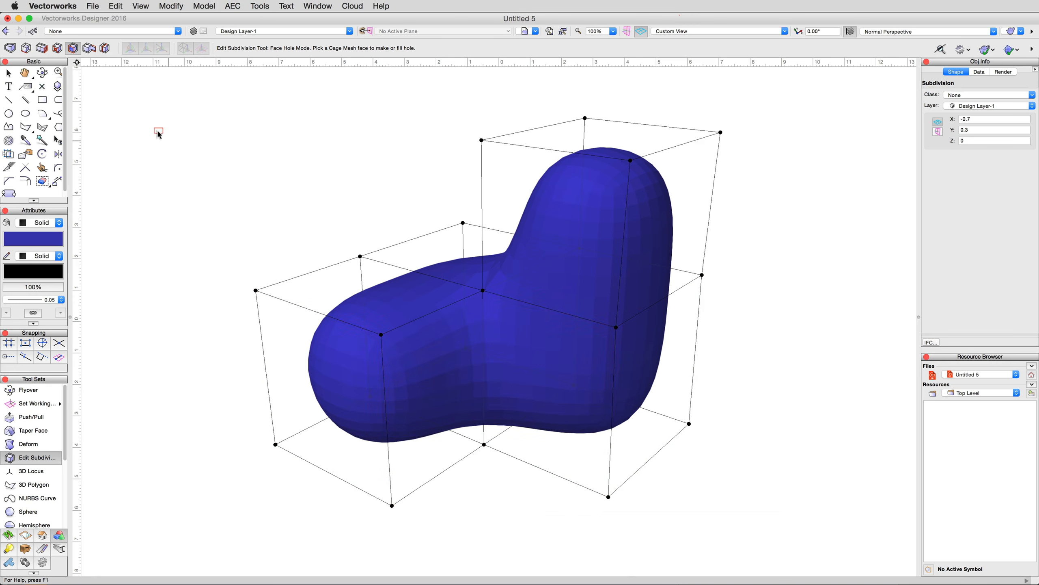
- Open a hole in the front-left cage face, try Edge Extend mode on it, and fill the hole again
left_click(93, 52)
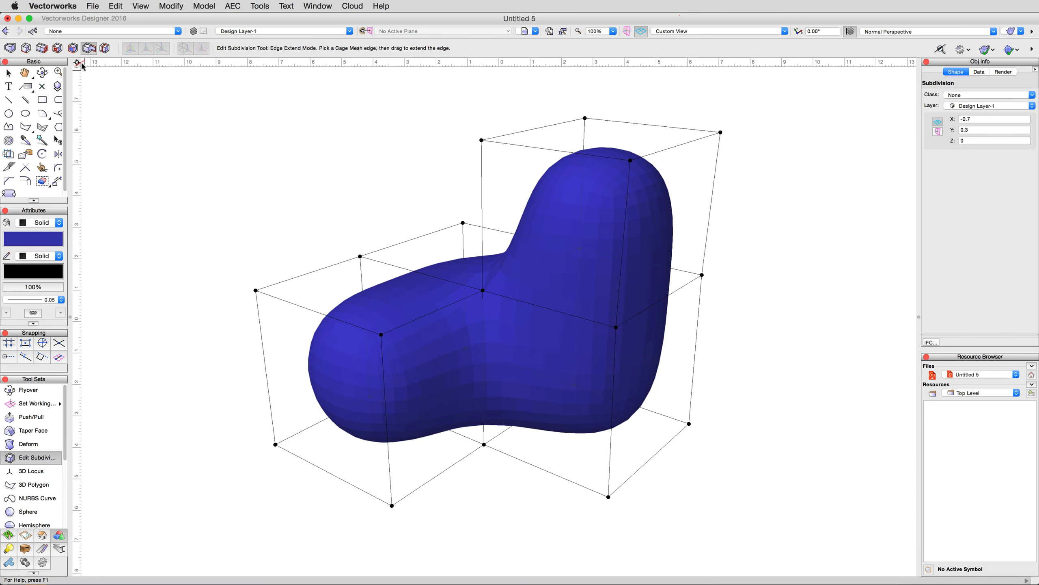
left_click(73, 49)
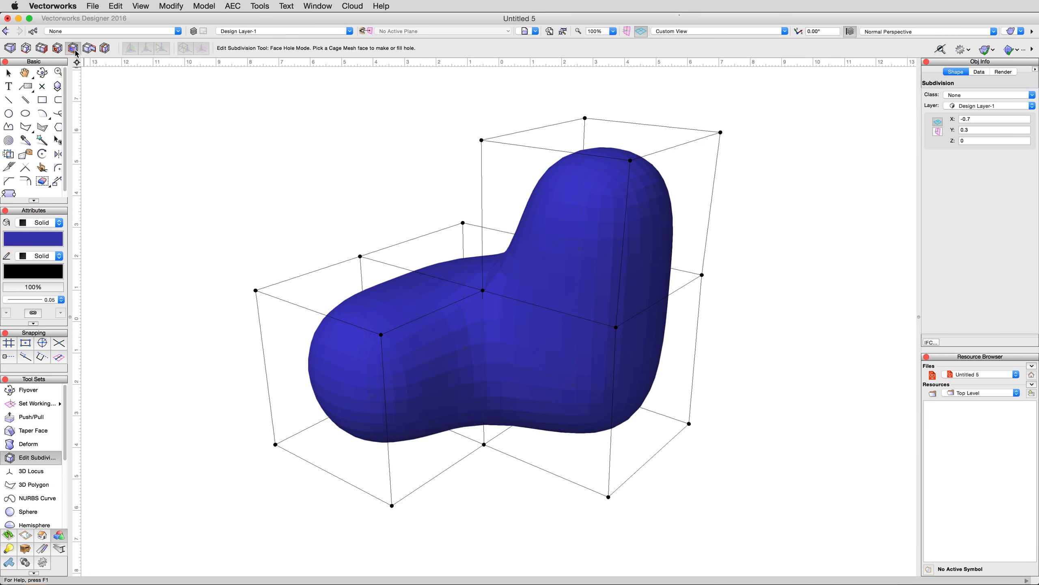
left_click(336, 375)
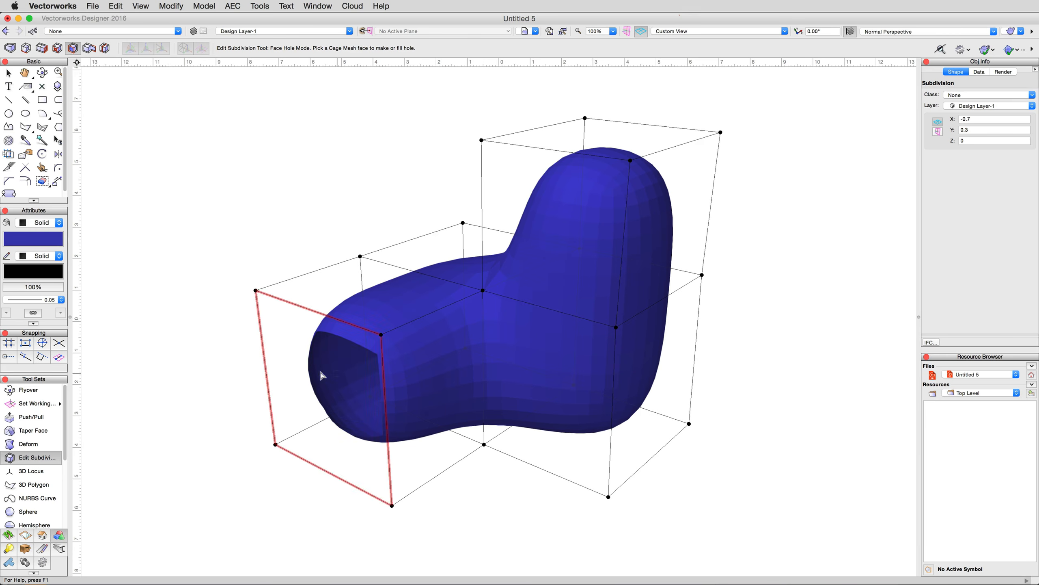
left_click(90, 50)
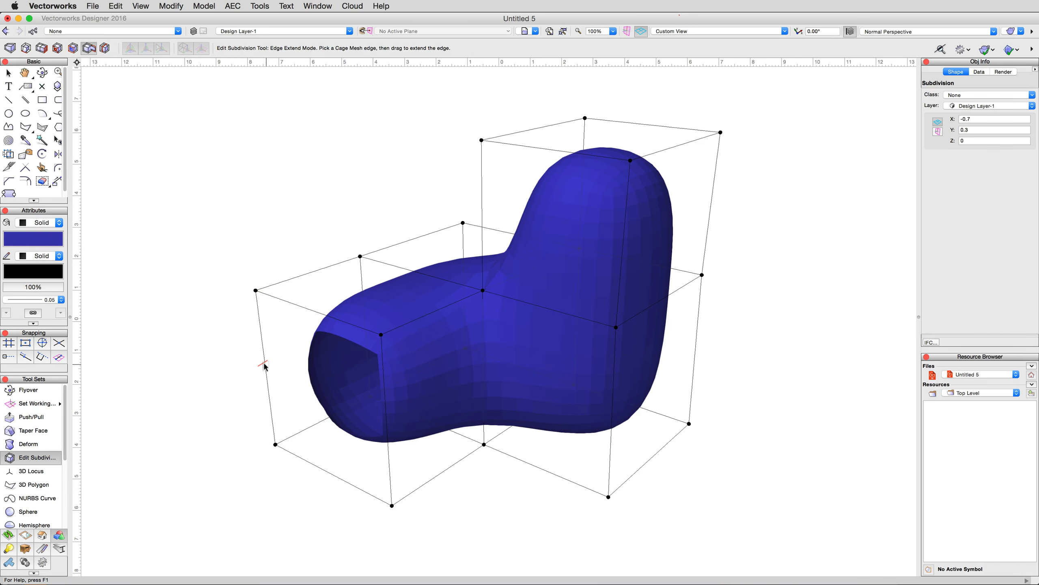
key("x")
double_click(348, 371)
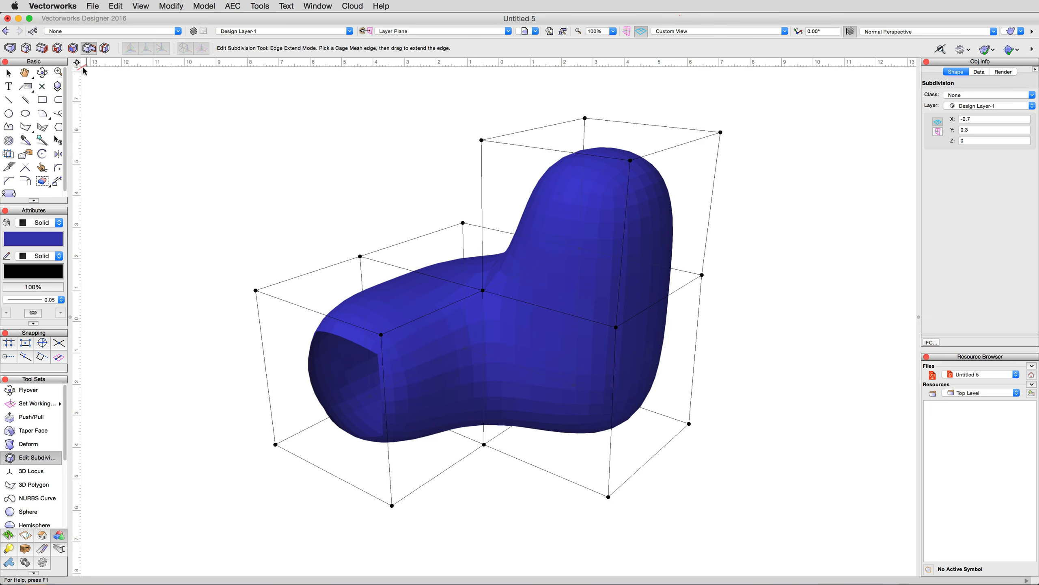
left_click(73, 48)
left_click(362, 409)
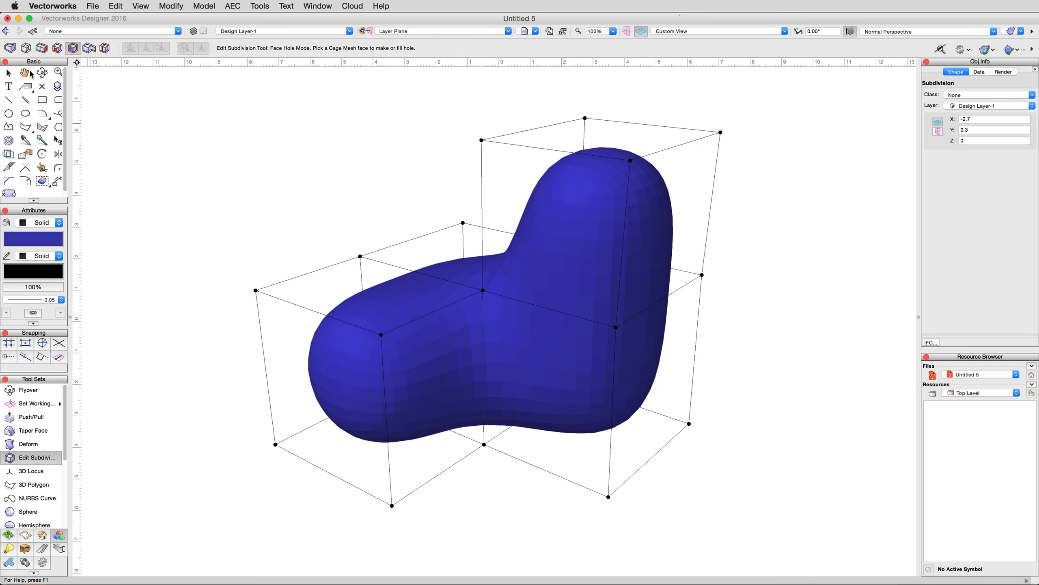
- Delete the front-left cage face in Transform mode to open that end of the body
left_click(9, 48)
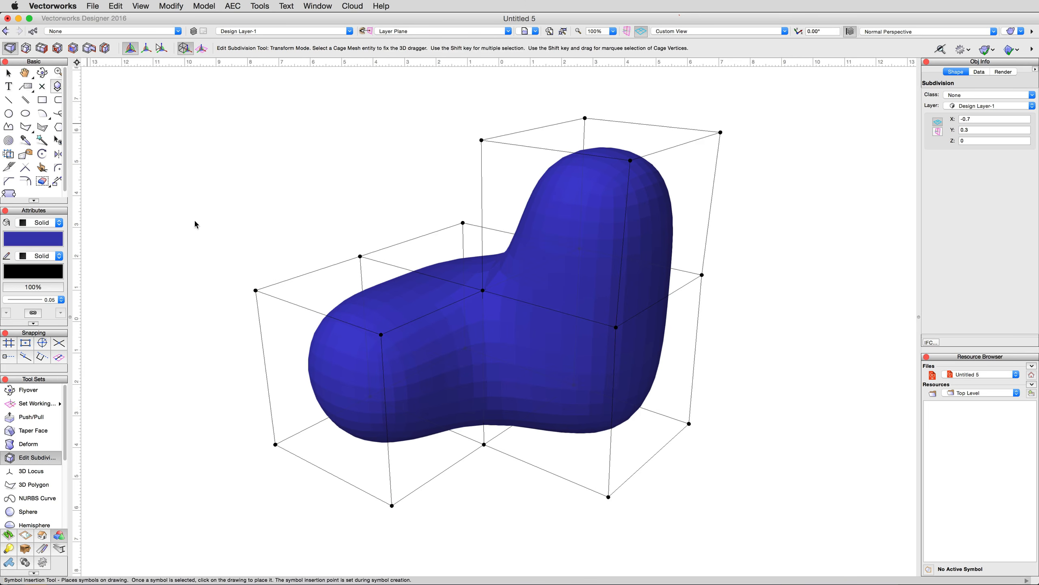
left_click(333, 386)
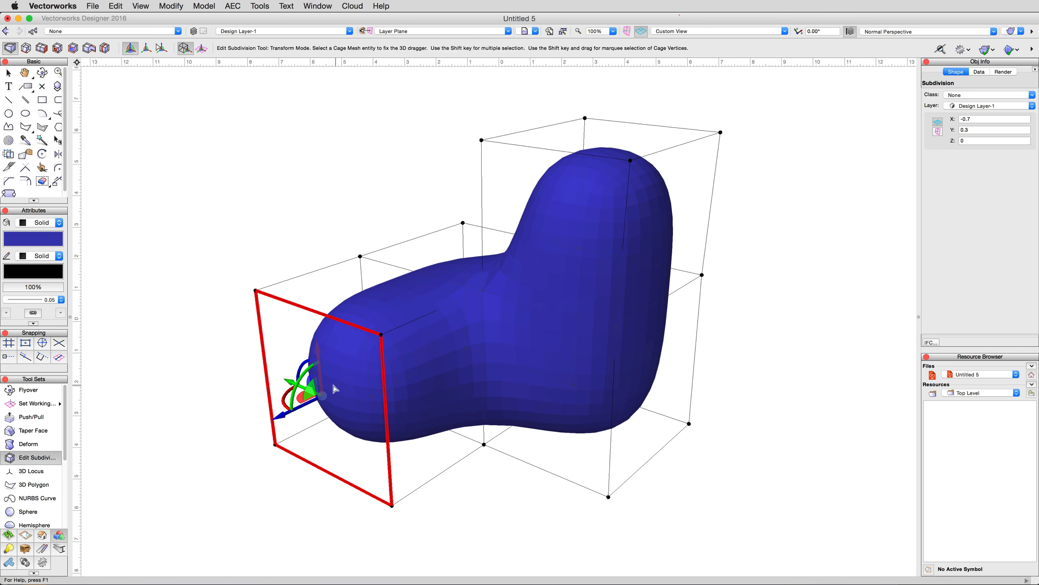
key("Delete")
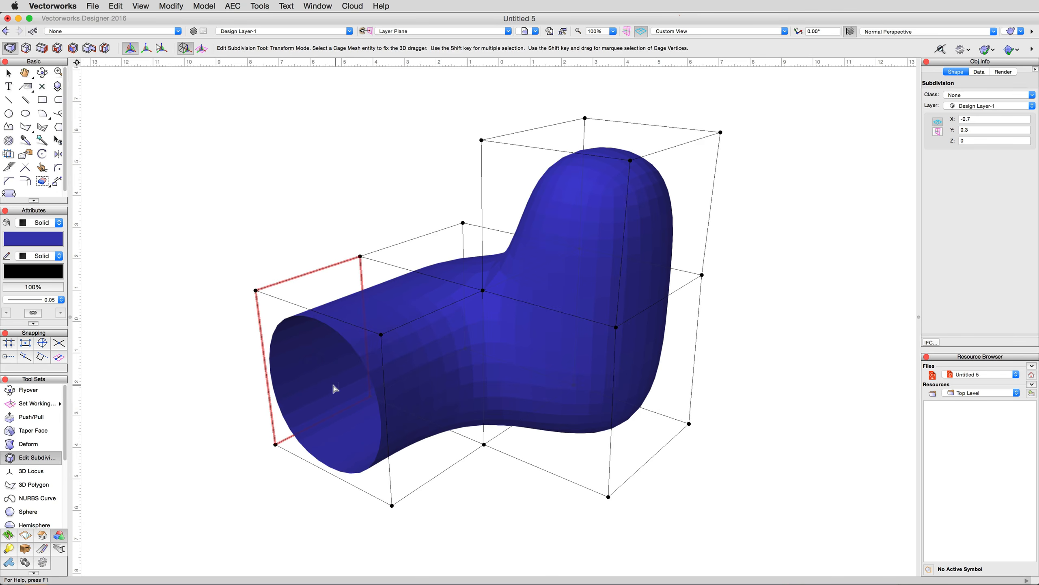
- Extend the opening's left and bottom cage edges outward in Edge Extend mode, and undo both extensions and the face deletion
left_click(89, 48)
left_click_drag(272, 381, 165, 391)
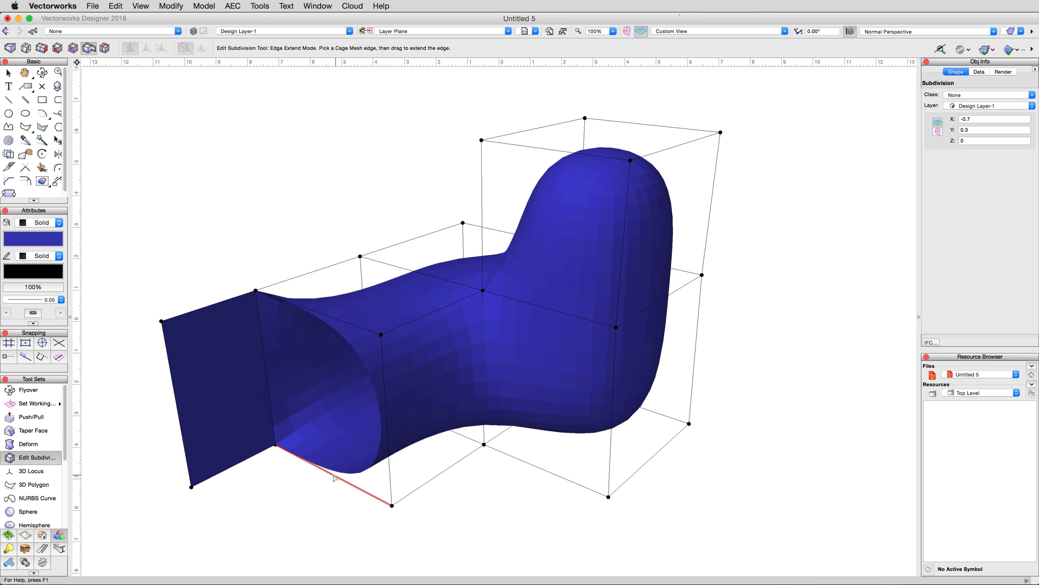
left_click_drag(334, 478, 267, 516)
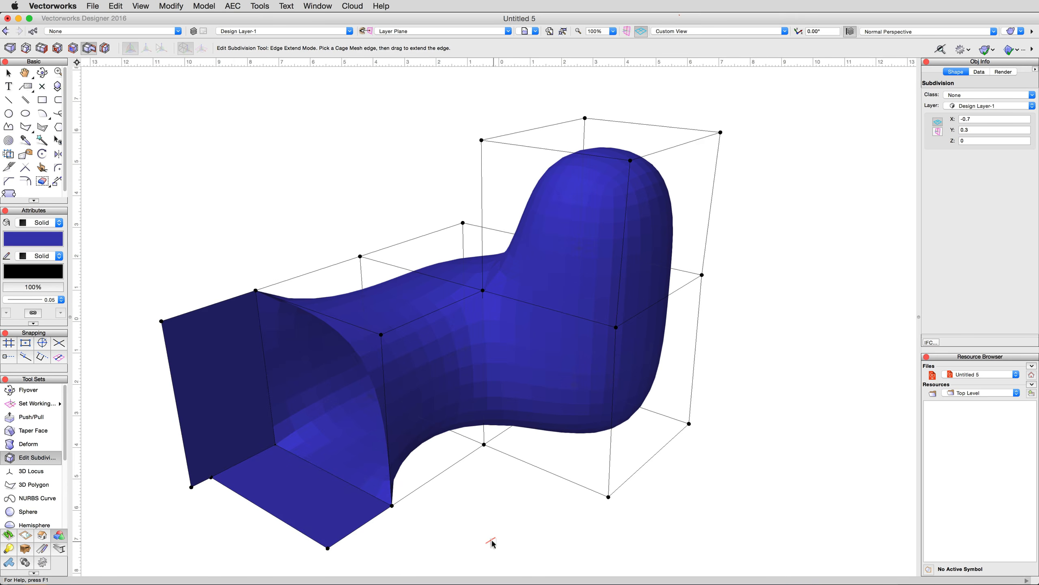
key("super+z")
key("super+z")
key("super+z")
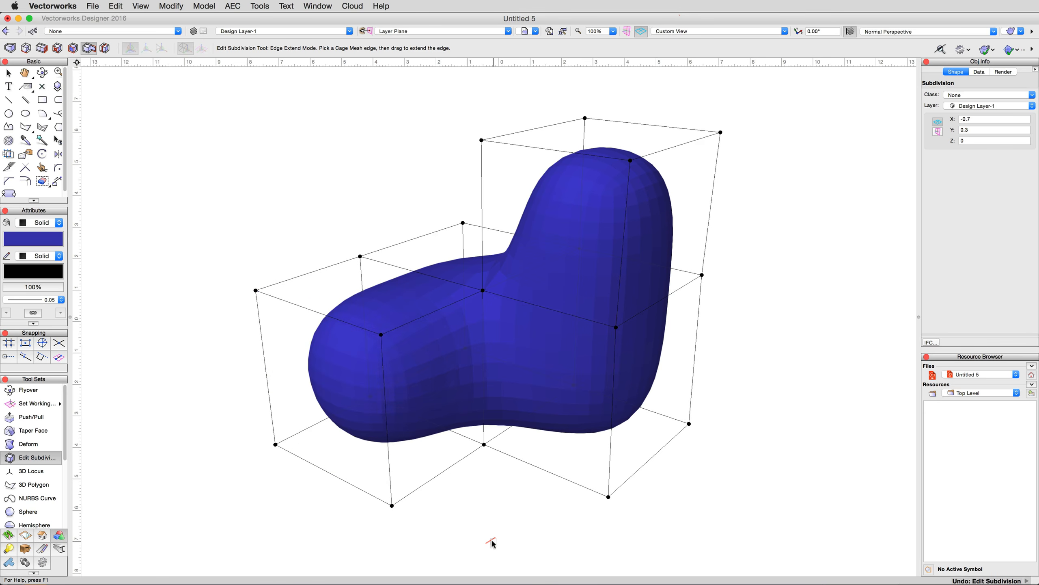
- Split the bottom edges of the front-left and right-hand cage sections near their outer ends in Edge Split mode
left_click(105, 48)
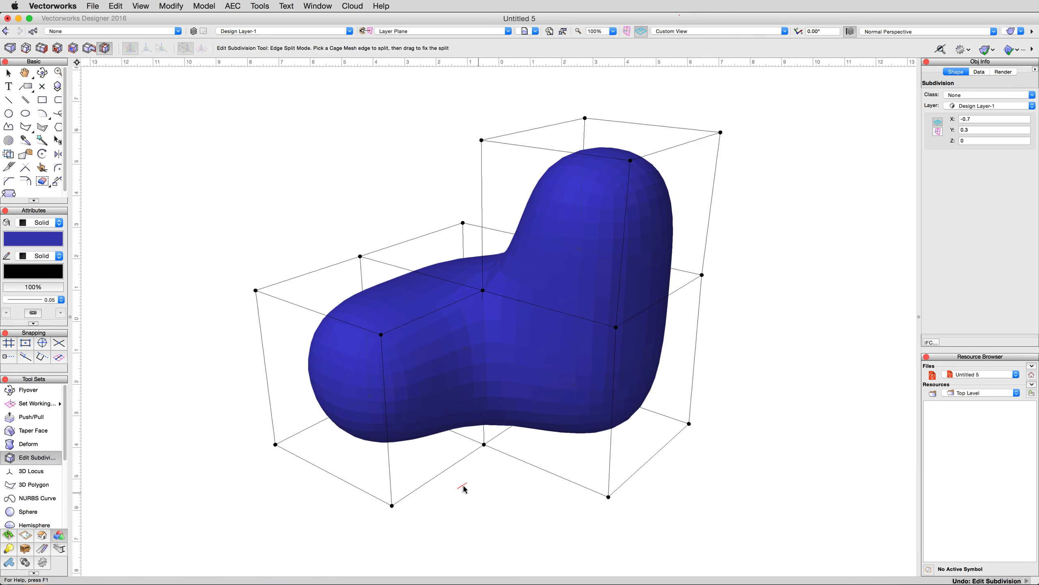
left_click_drag(448, 472, 415, 490)
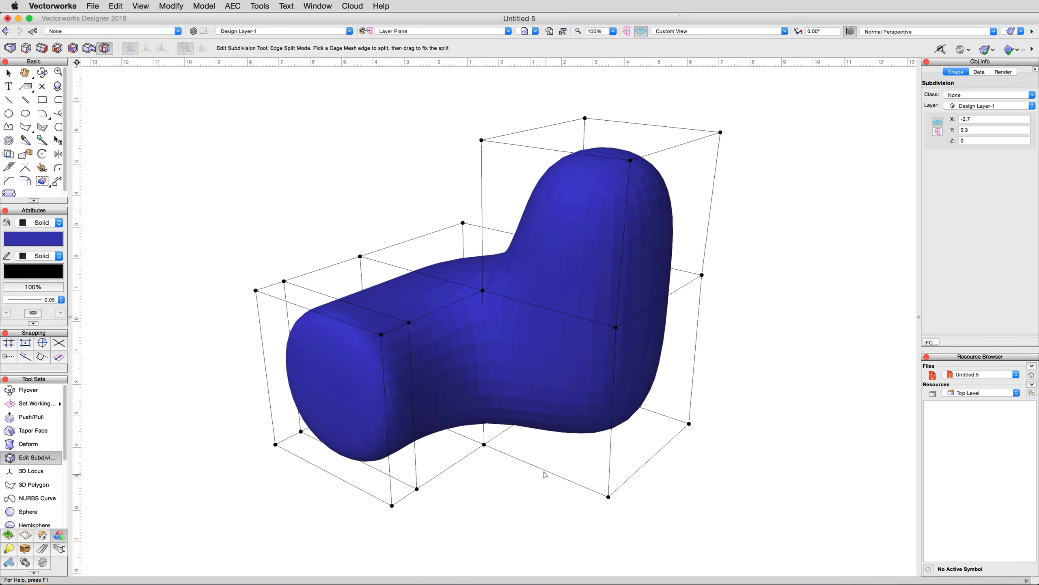
left_click_drag(544, 474, 572, 482)
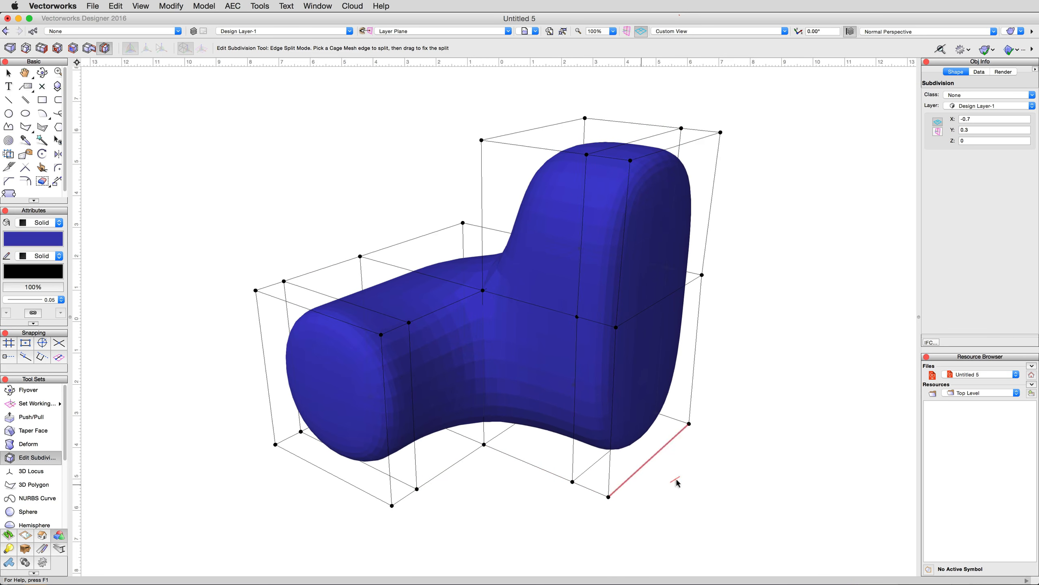